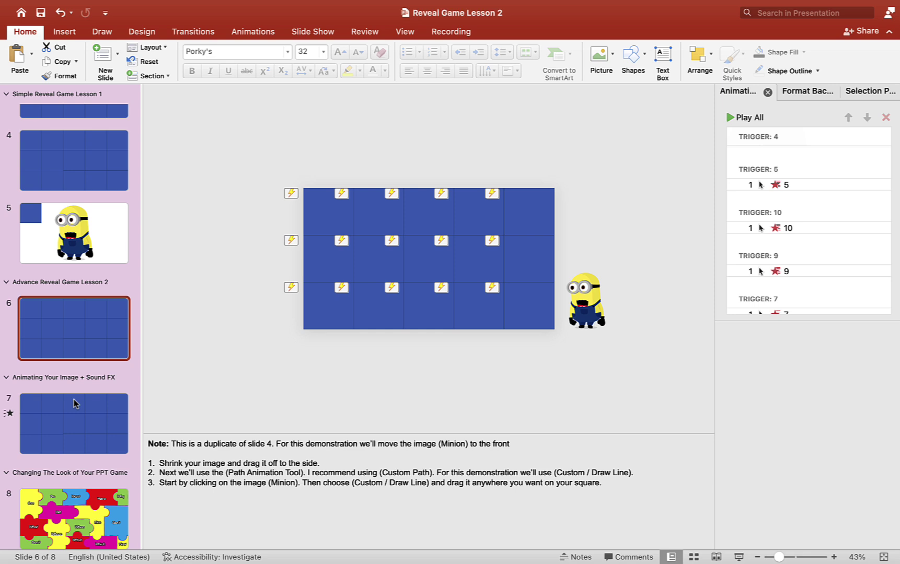
# - Scroll down the slide thumbnails and page forward to the next slide
pyautogui.scroll(-1, 74, 401)
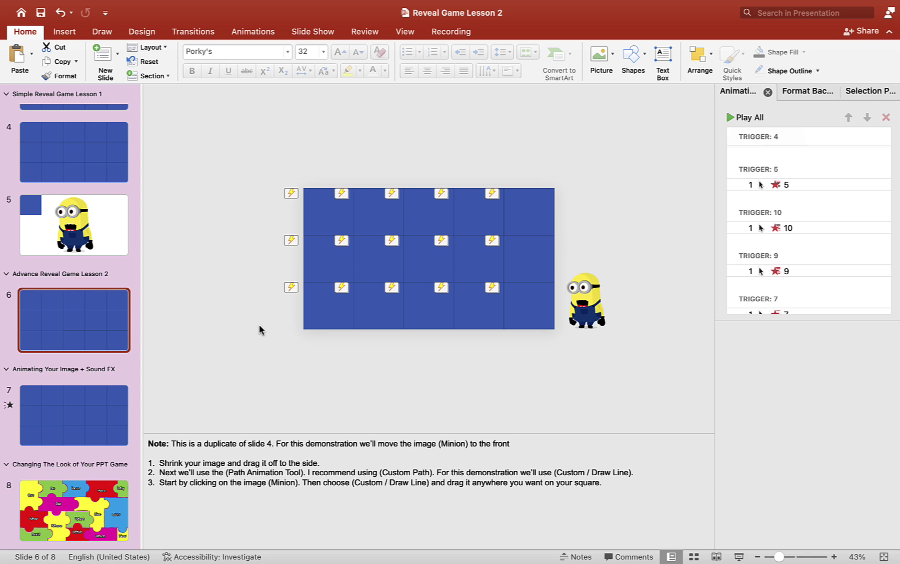
pyautogui.press('pagedown')
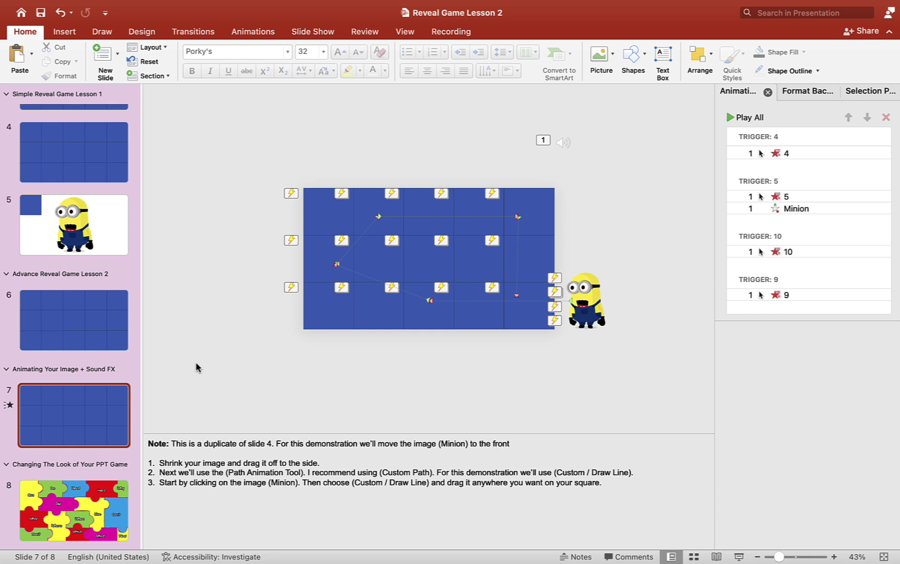
# - Play puzzle slide 8 as a show and click the Want piece to test its reveal
pyautogui.click(98, 510)
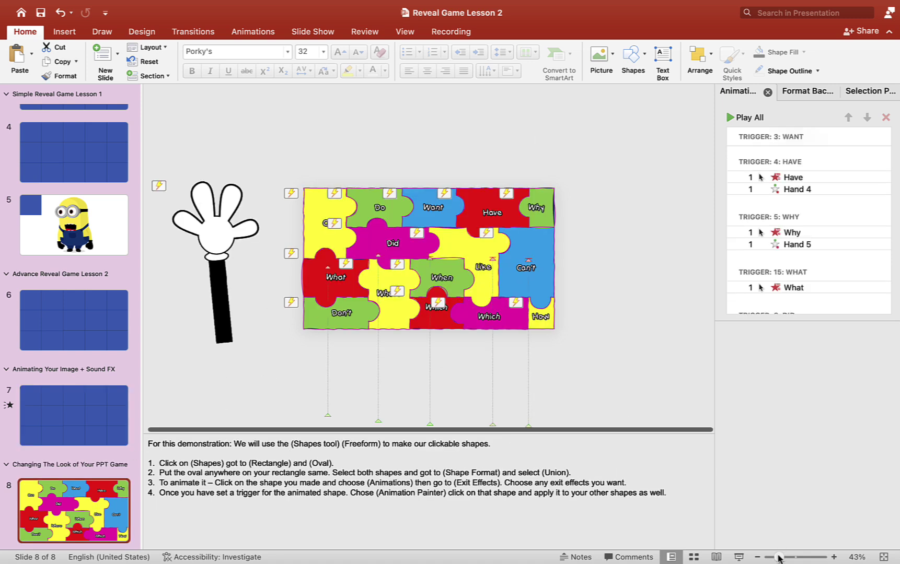
pyautogui.moveTo(778, 557); pyautogui.dragTo(779, 557)
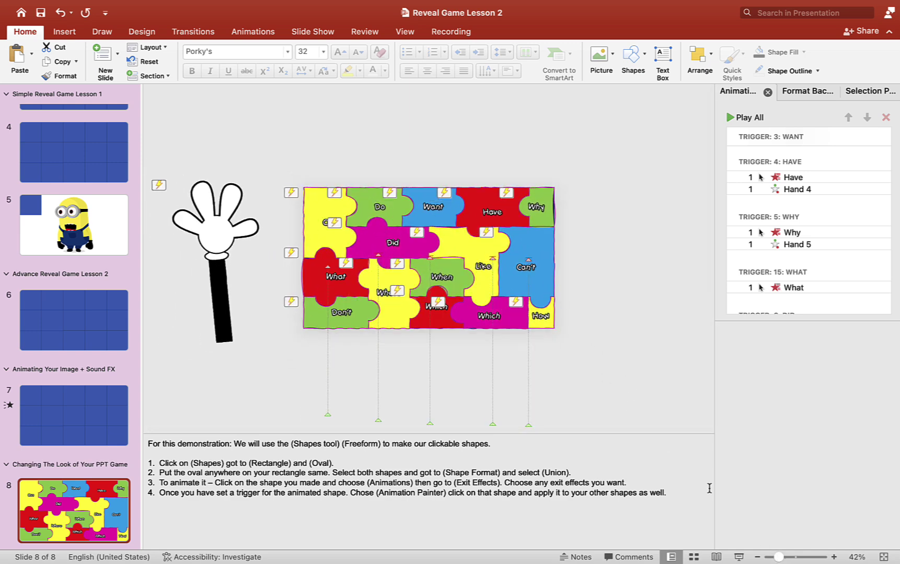
pyautogui.click(739, 557)
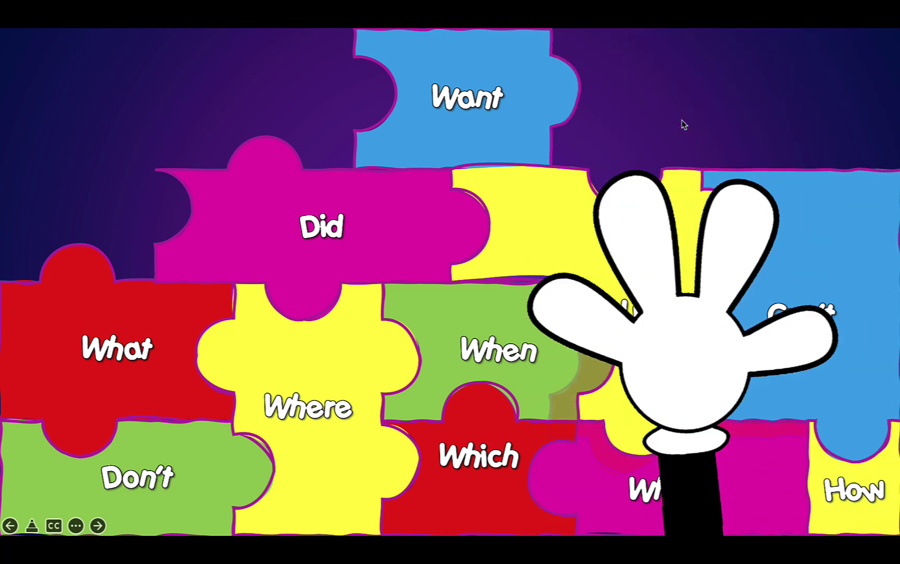
pyautogui.click(517, 124)
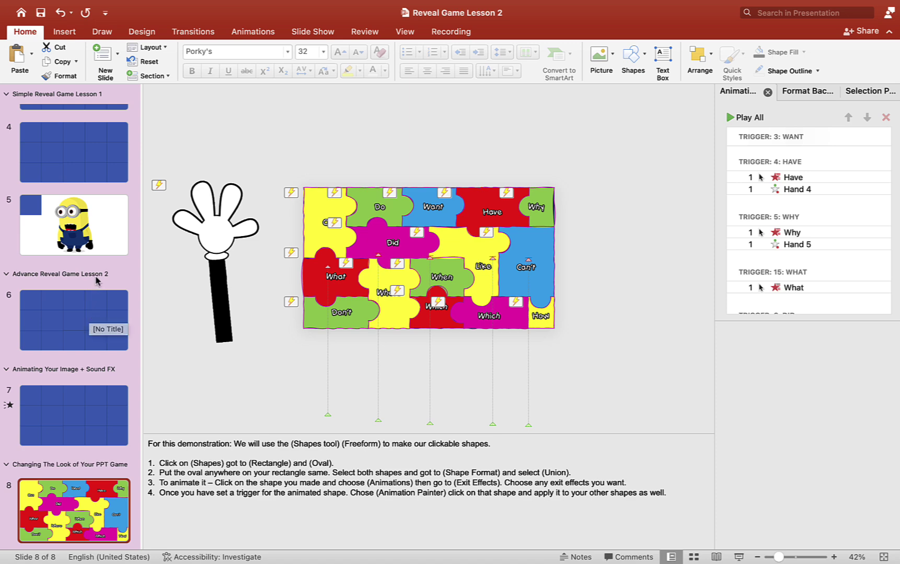
pyautogui.scroll(5, 92, 279)
# - Duplicate the purple gradient first slide
pyautogui.click(95, 137)
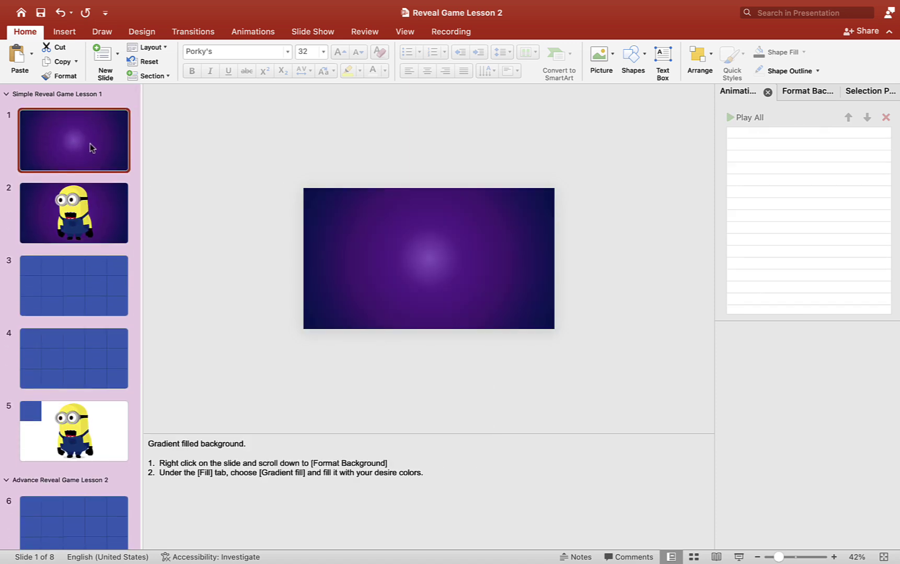
pyautogui.rightClick(90, 148)
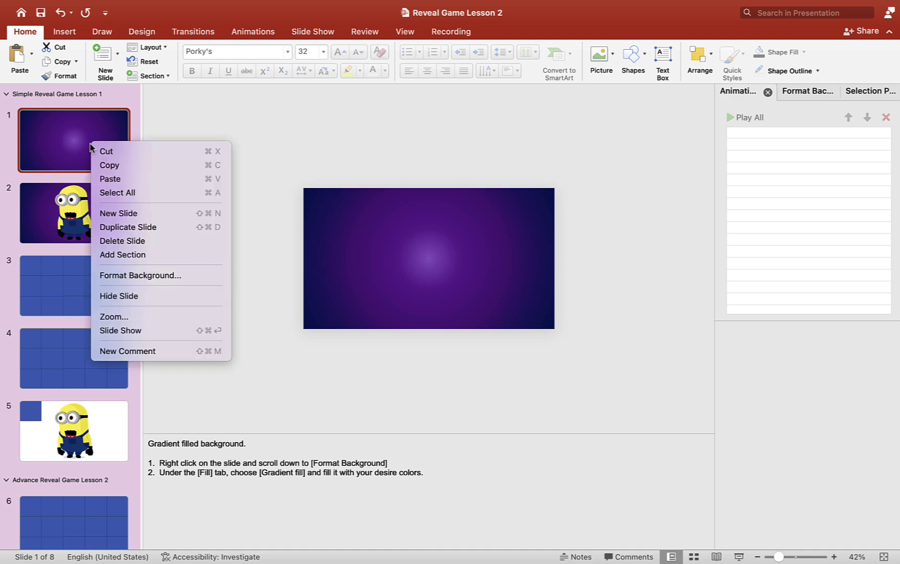
pyautogui.click(156, 227)
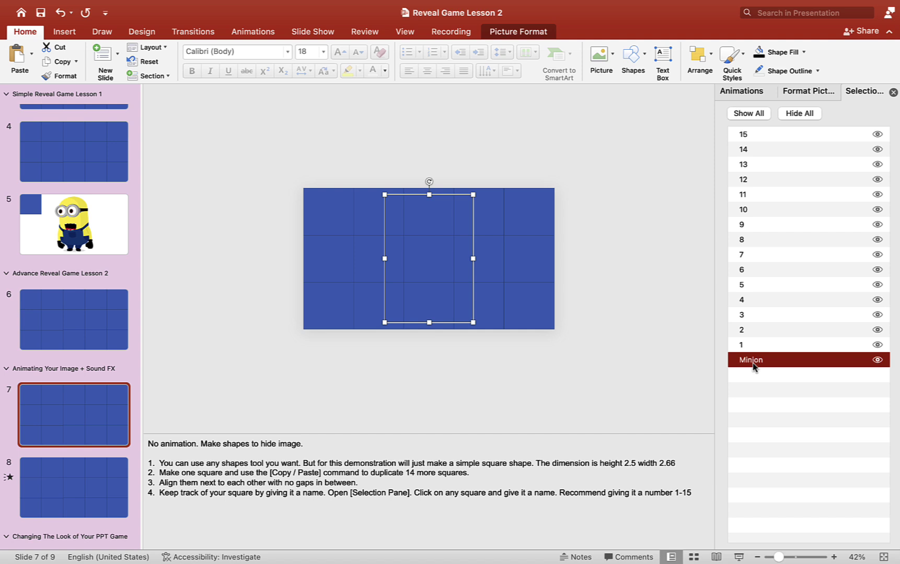
# - Move the Minion to the top of the Selection Pane, set its height to 3", and place it at the grid's lower right
pyautogui.moveTo(753, 366); pyautogui.dragTo(747, 134)
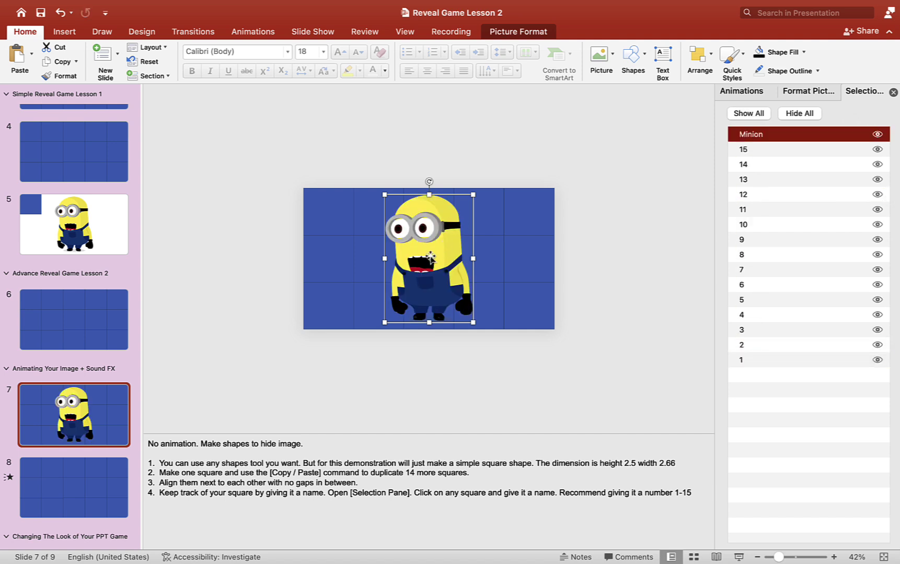
pyautogui.click(430, 257)
pyautogui.moveTo(430, 257); pyautogui.dragTo(606, 260)
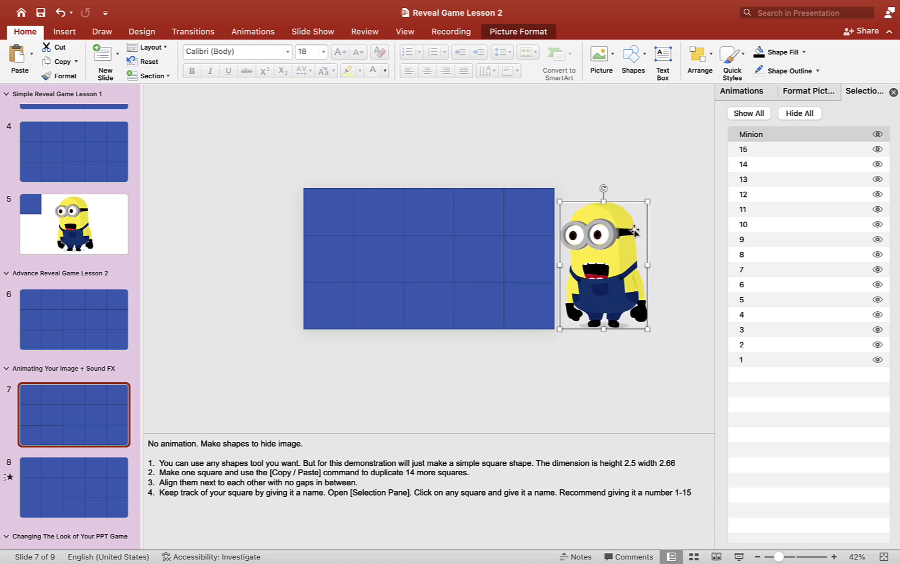
pyautogui.click(538, 33)
pyautogui.click(756, 55)
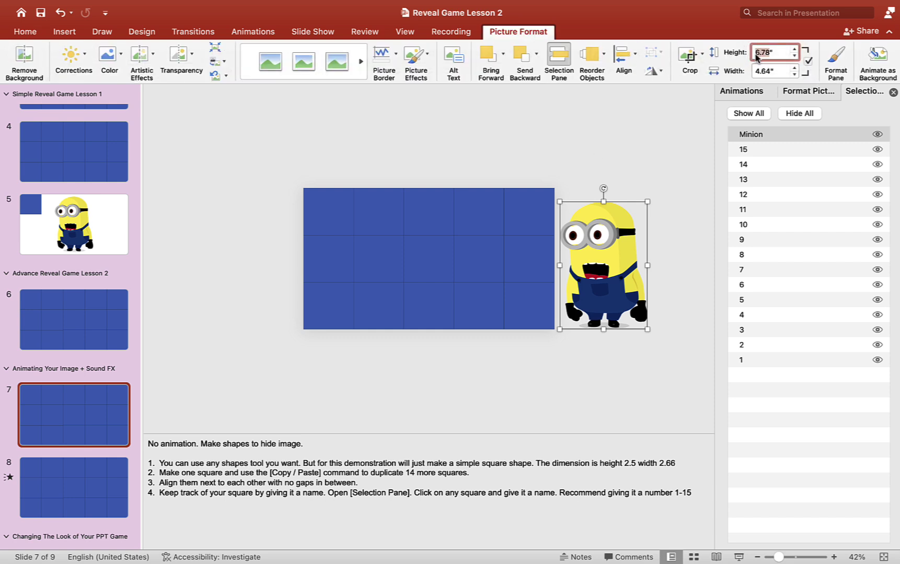
pyautogui.write('3')
pyautogui.press('Return')
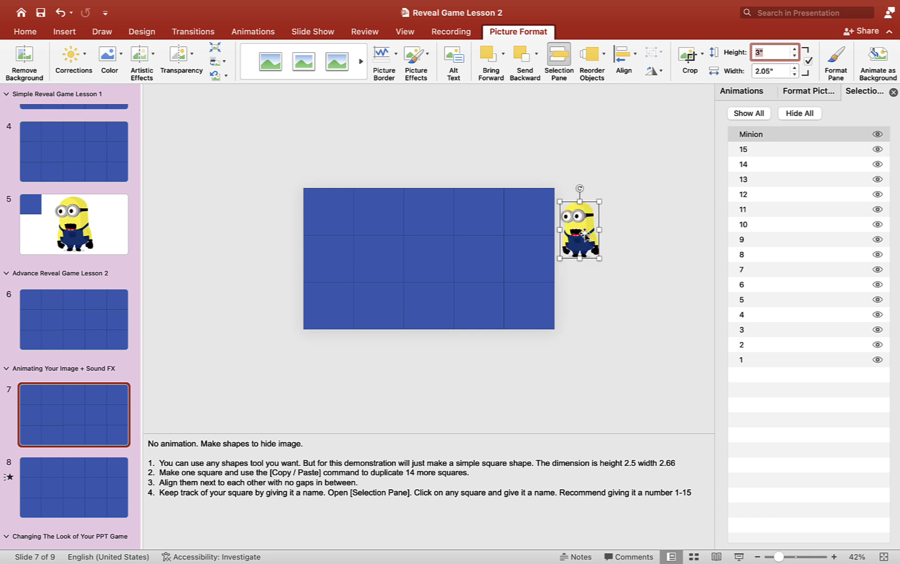
pyautogui.moveTo(586, 233); pyautogui.dragTo(593, 302)
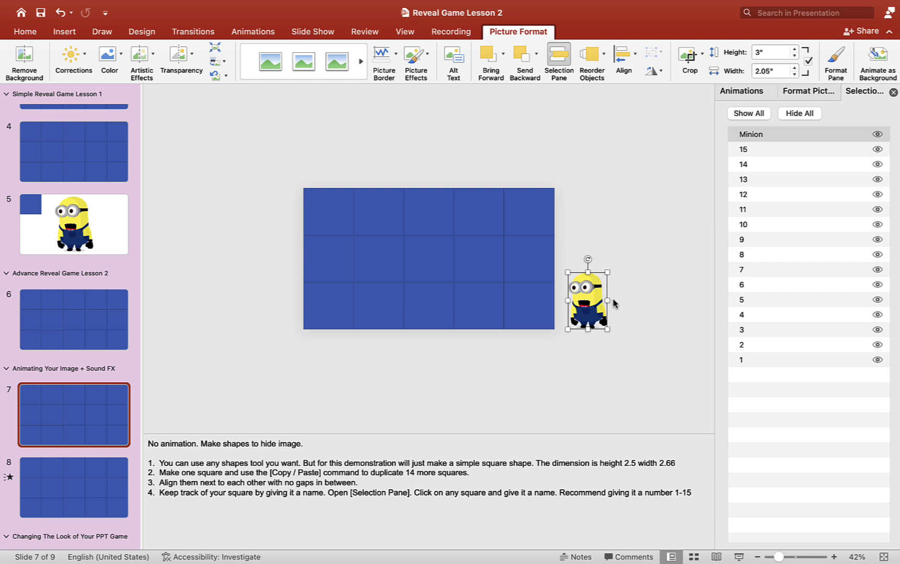
# - Draw a straight-line motion path from the Minion left into the grid's bottom-left square
pyautogui.click(260, 35)
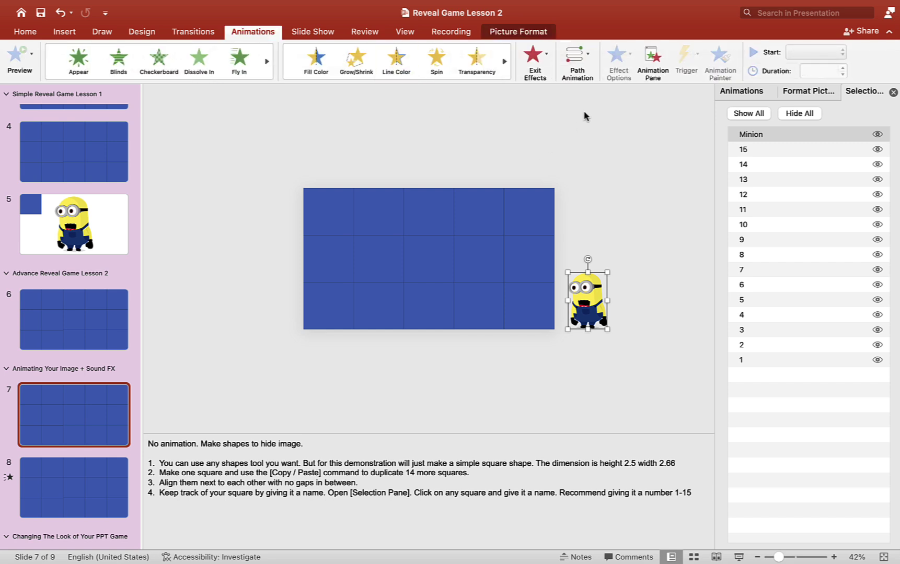
pyautogui.click(577, 57)
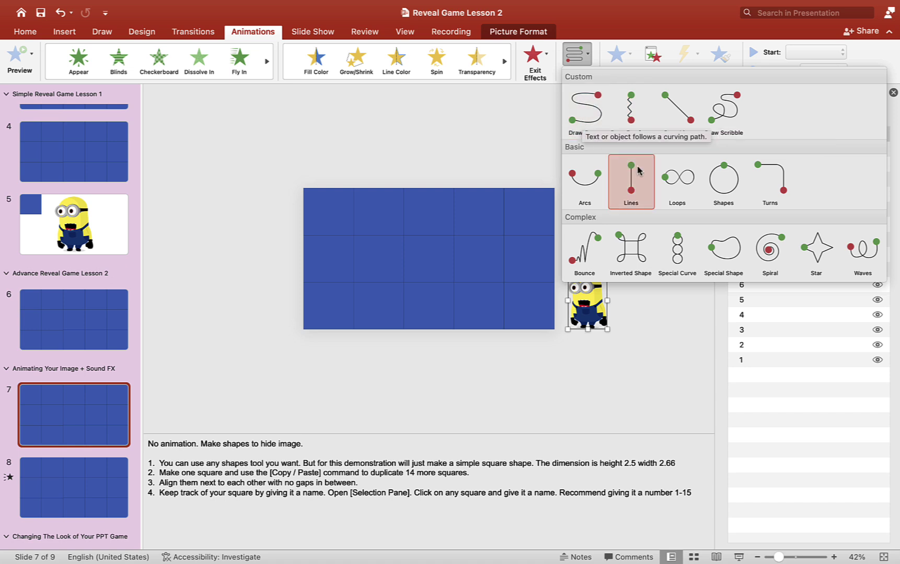
pyautogui.click(653, 337)
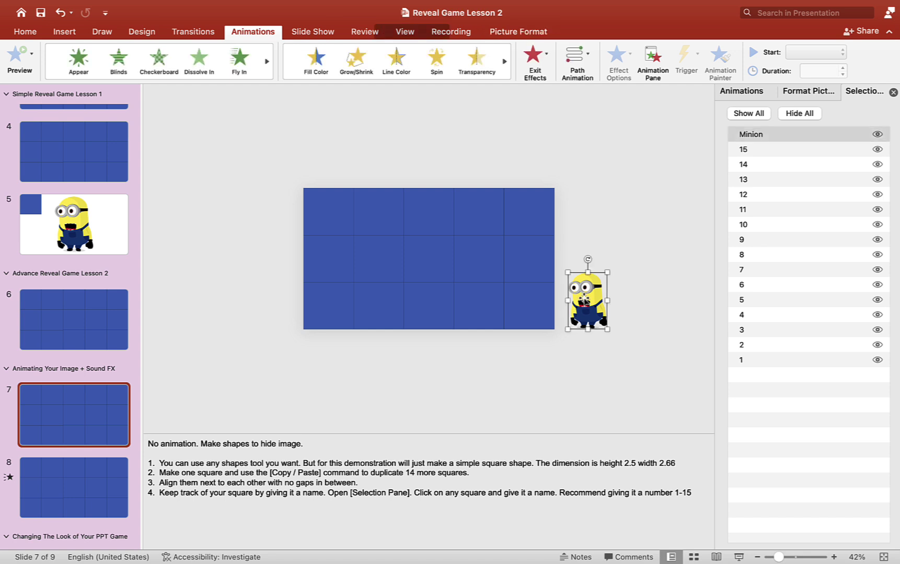
pyautogui.click(585, 62)
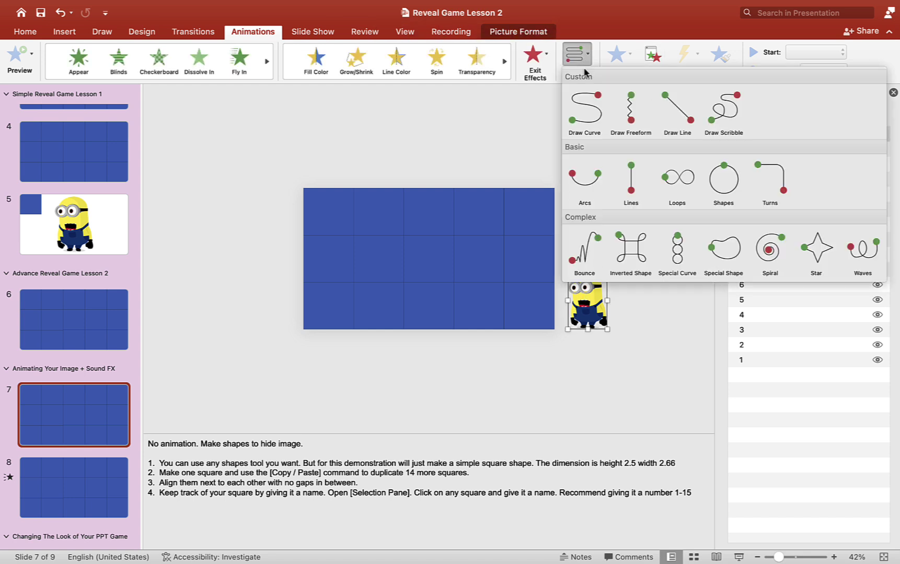
pyautogui.click(683, 106)
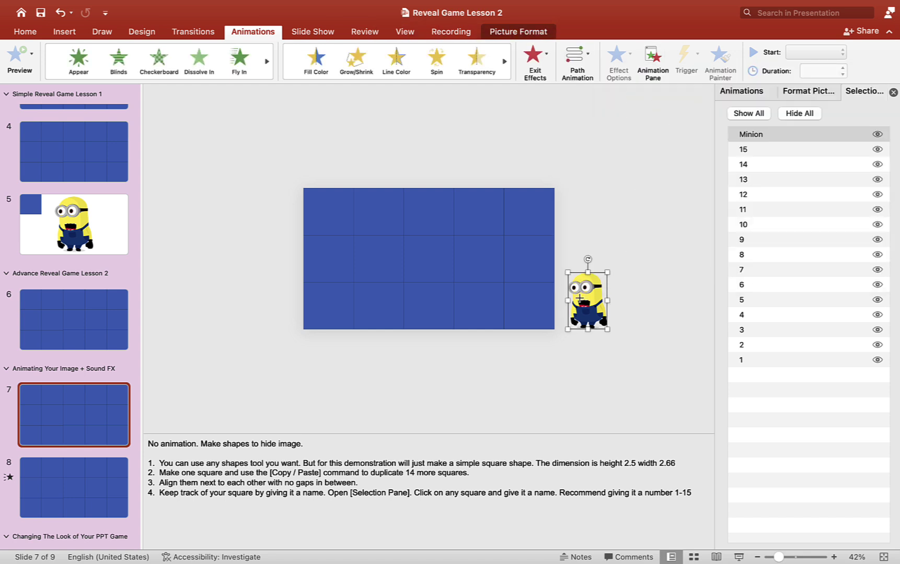
pyautogui.moveTo(579, 298); pyautogui.dragTo(338, 294)
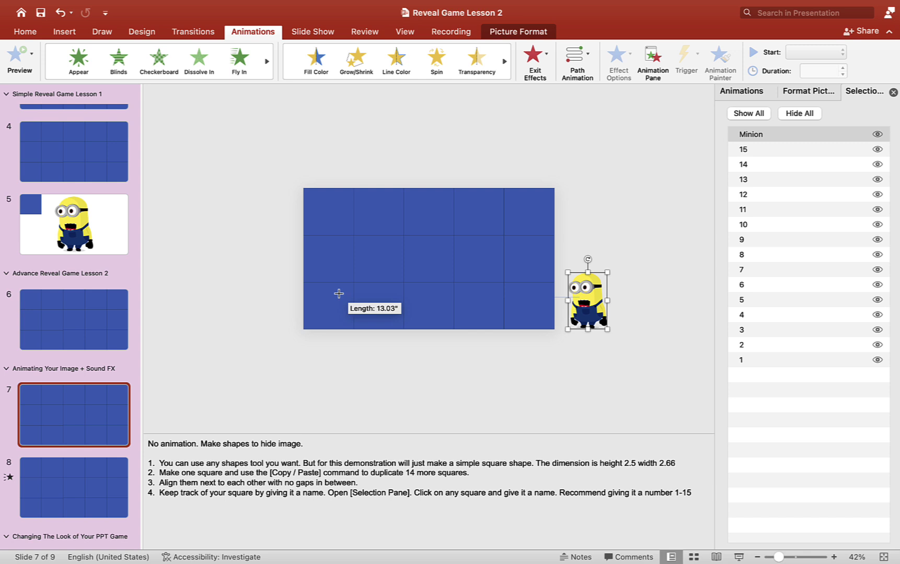
pyautogui.moveTo(338, 293); pyautogui.dragTo(338, 293)
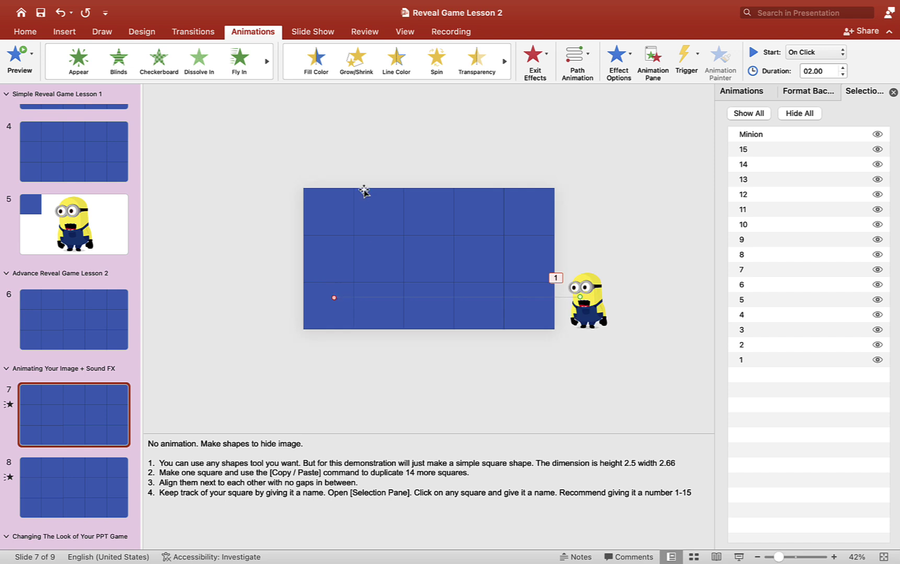
# - Open the Animation Pane and undo the Minion's line motion path, leaving the list empty
pyautogui.click(316, 324)
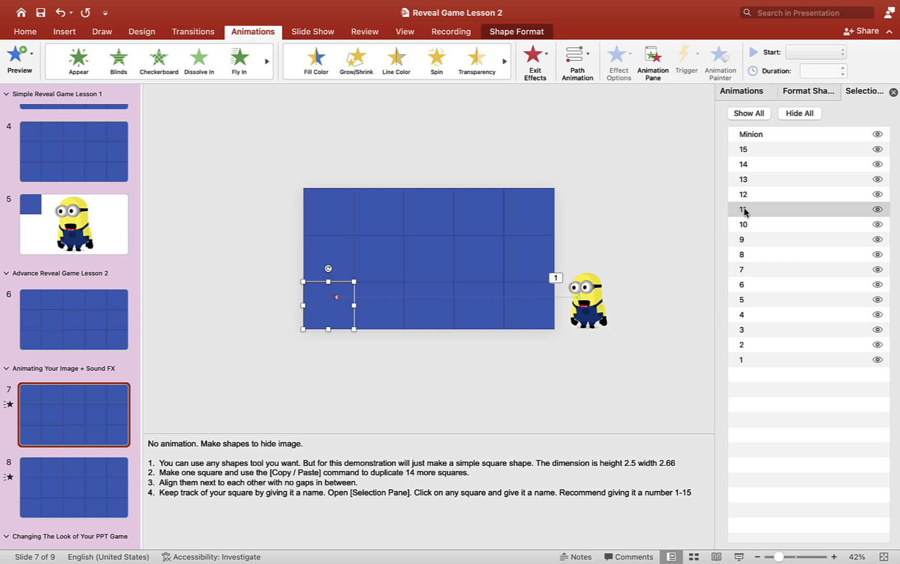
pyautogui.click(737, 92)
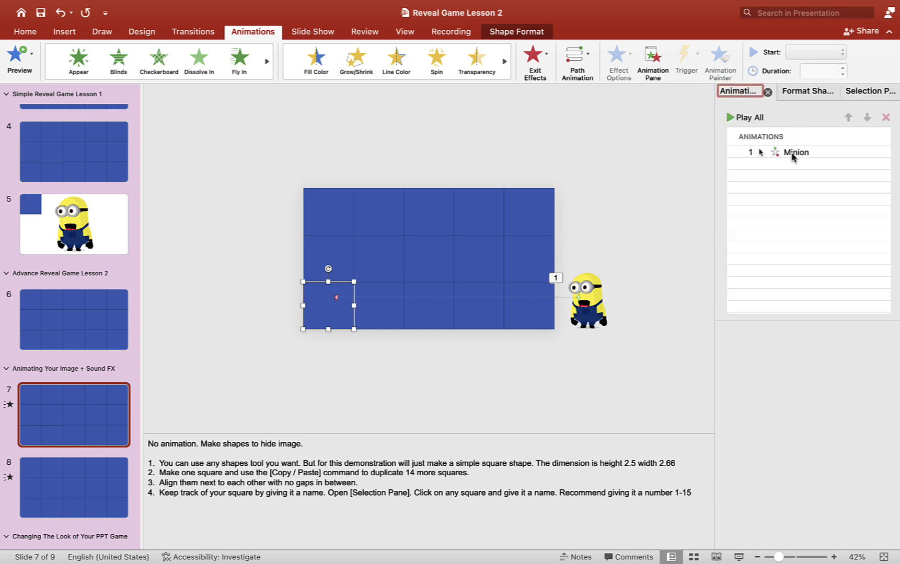
pyautogui.click(630, 227)
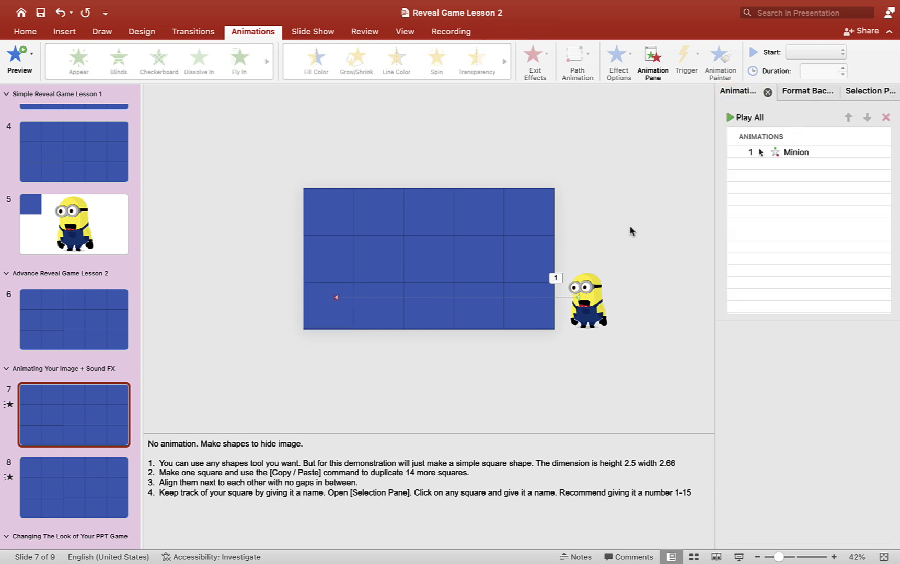
pyautogui.hotkey('ctrl', 'z')
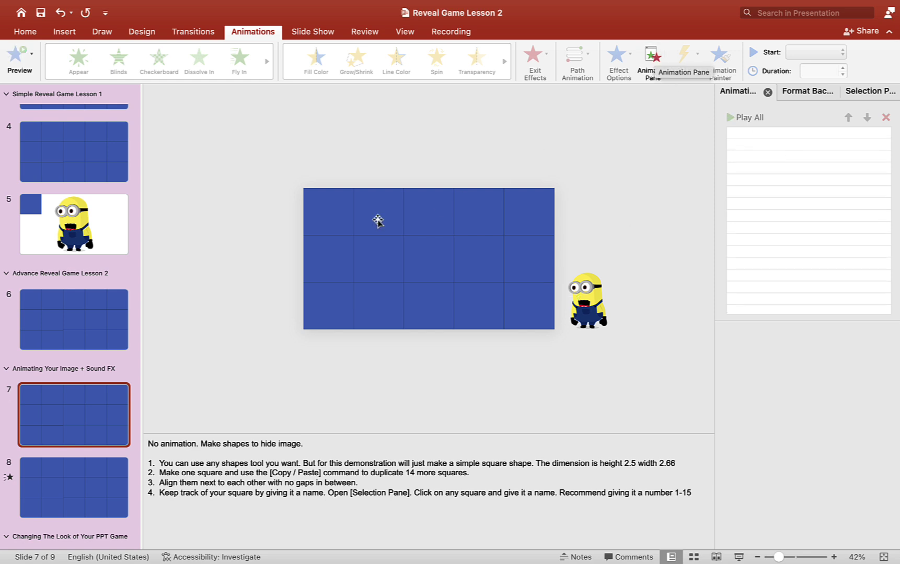
# - Add a Pinwheel exit effect to the top-left square
pyautogui.click(315, 212)
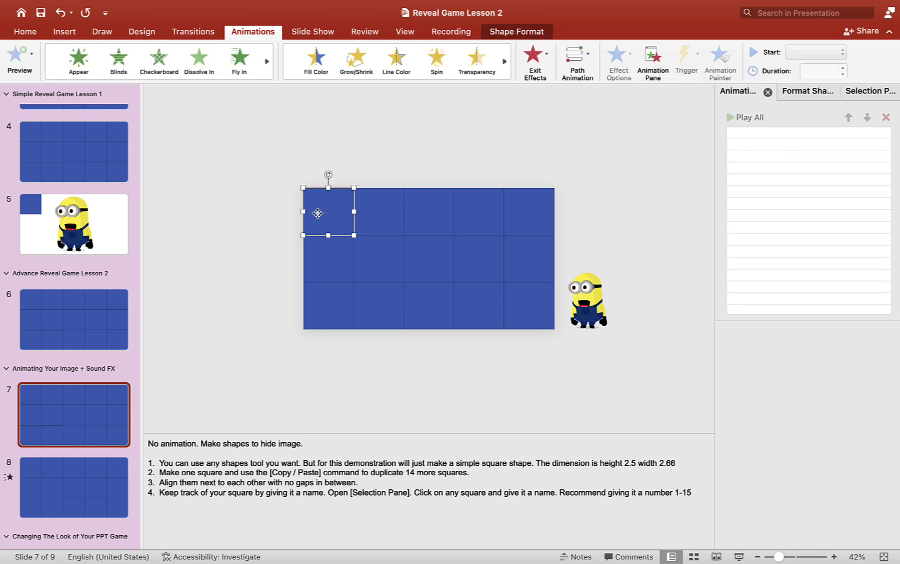
pyautogui.click(547, 54)
pyautogui.scroll(-5, 685, 241)
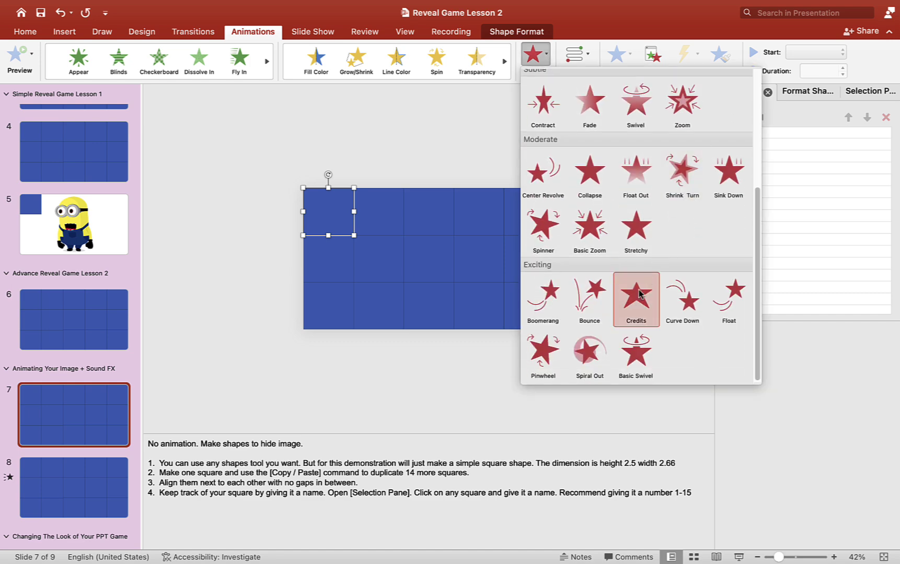
pyautogui.click(547, 343)
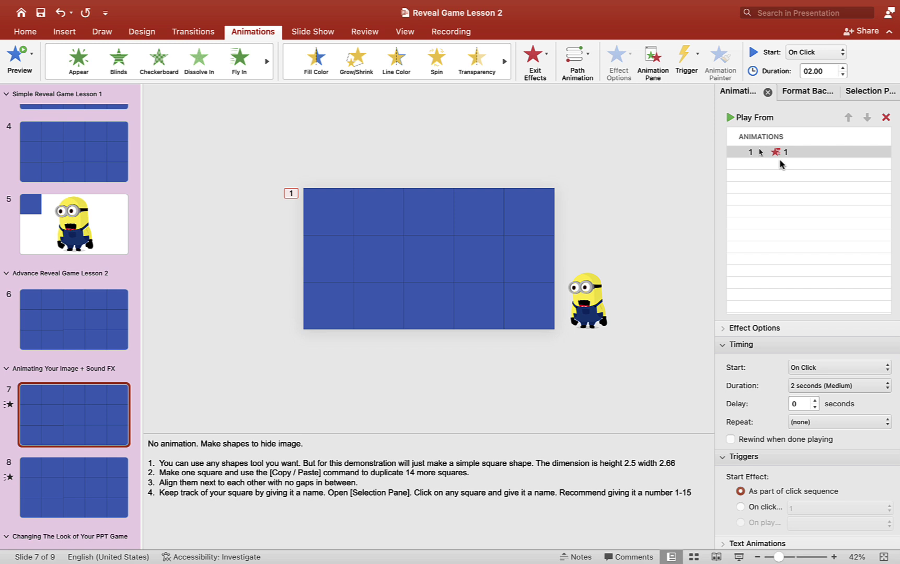
# - Trigger the exit on click of shape 1 and set its duration to 1 second
pyautogui.click(740, 507)
pyautogui.click(823, 509)
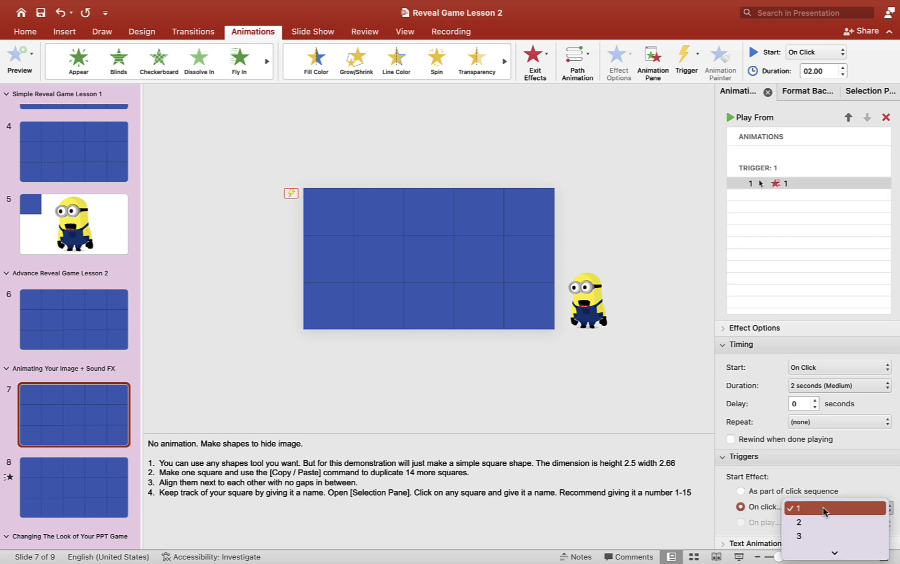
pyautogui.click(822, 509)
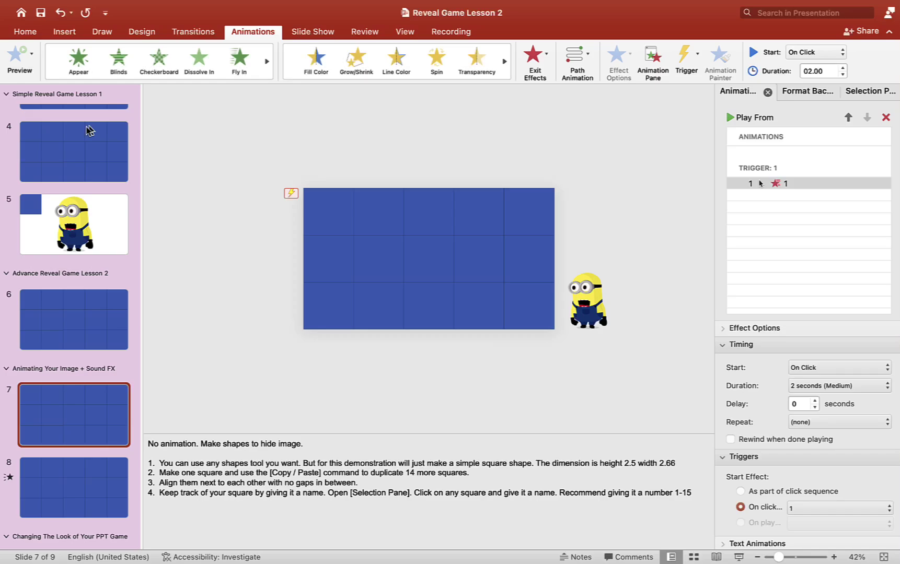
pyautogui.click(847, 386)
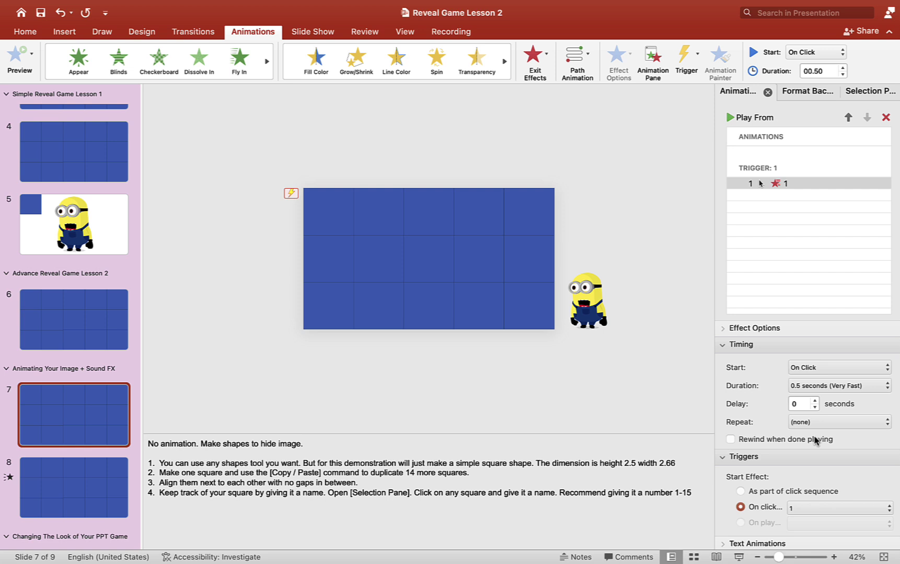
pyautogui.click(859, 387)
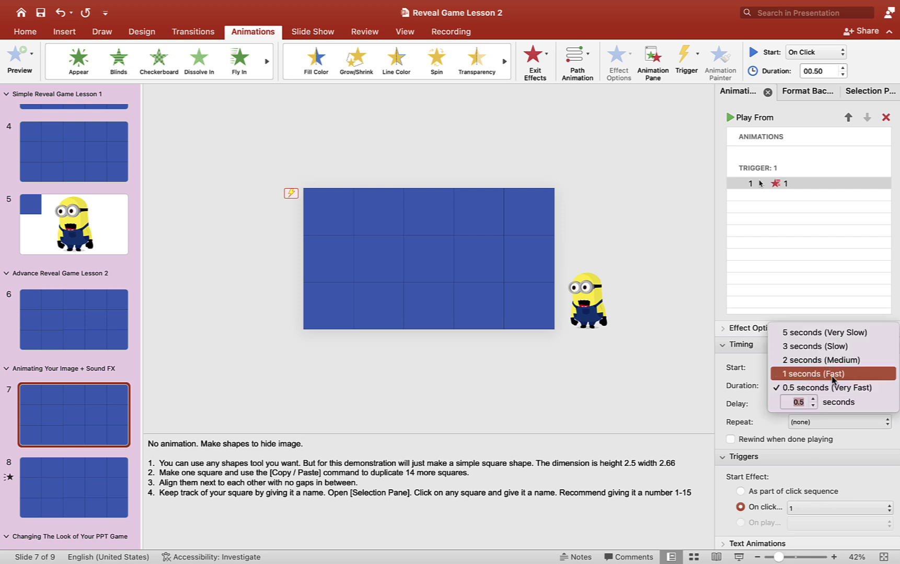
pyautogui.click(836, 374)
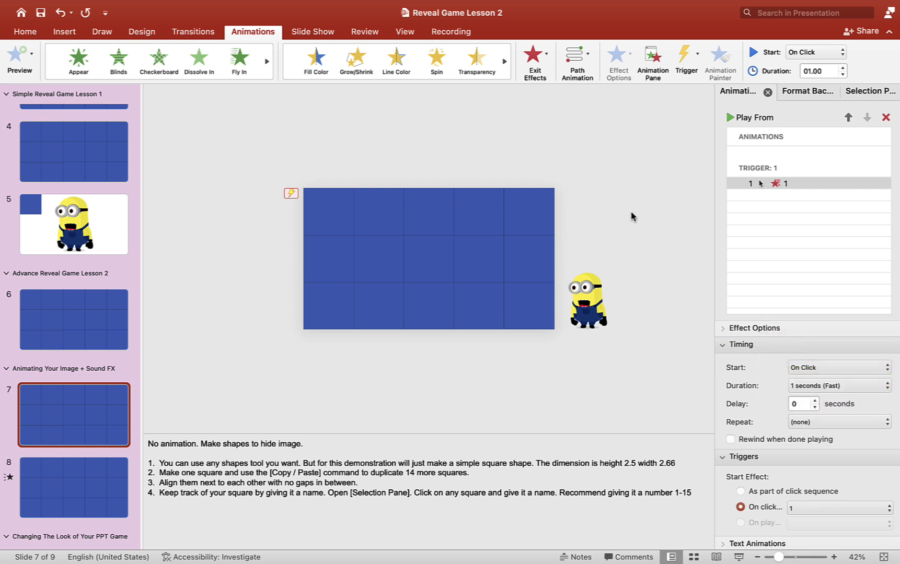
# - Paint square 1's exit animation onto the other four top-row squares
pyautogui.click(343, 211)
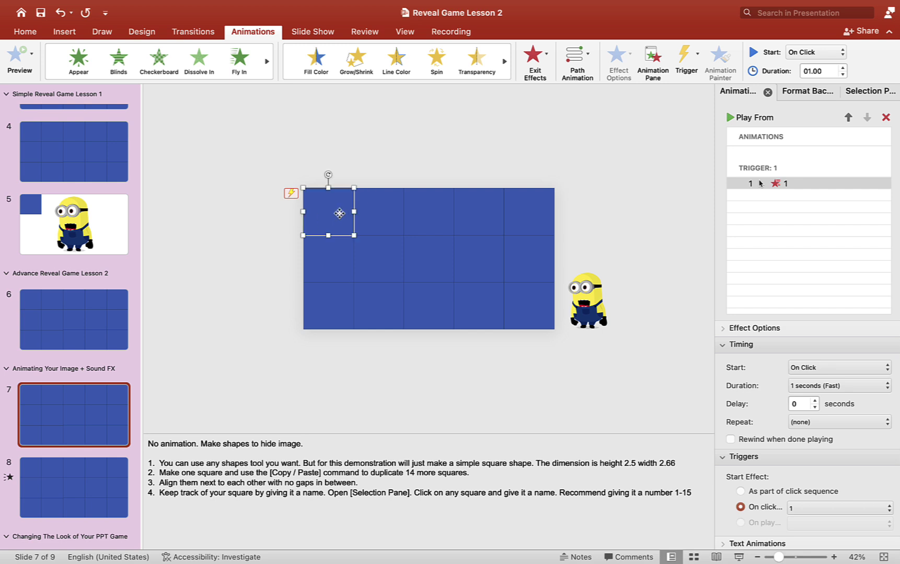
pyautogui.click(725, 63)
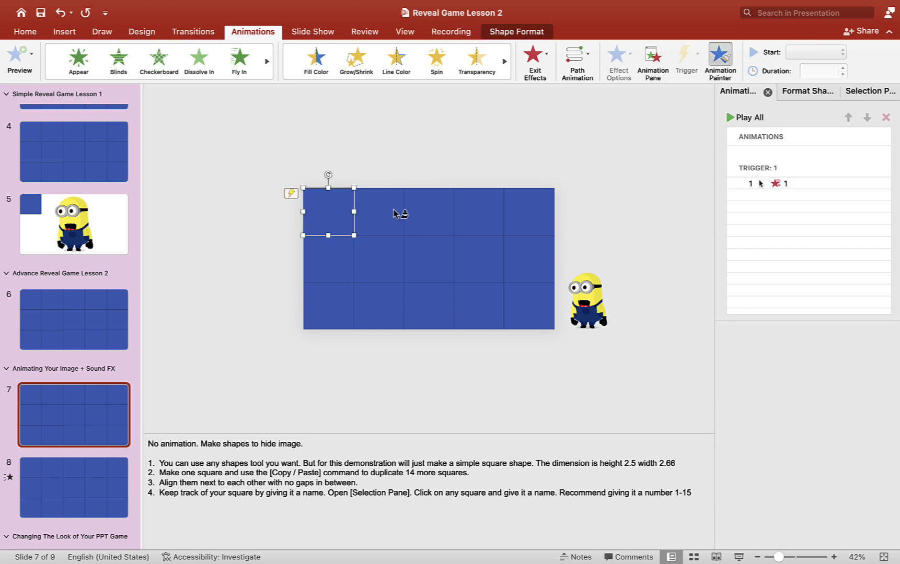
pyautogui.click(383, 206)
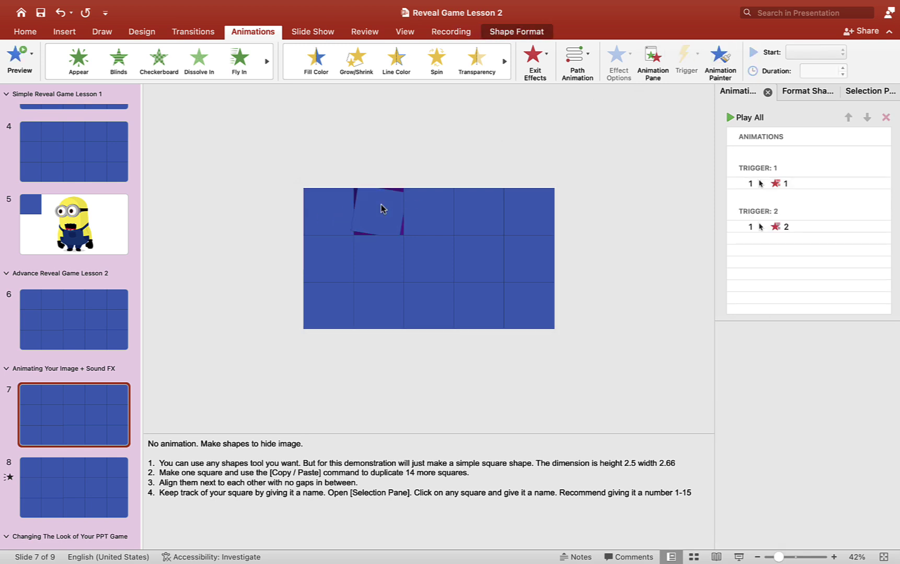
pyautogui.click(719, 59)
pyautogui.click(428, 213)
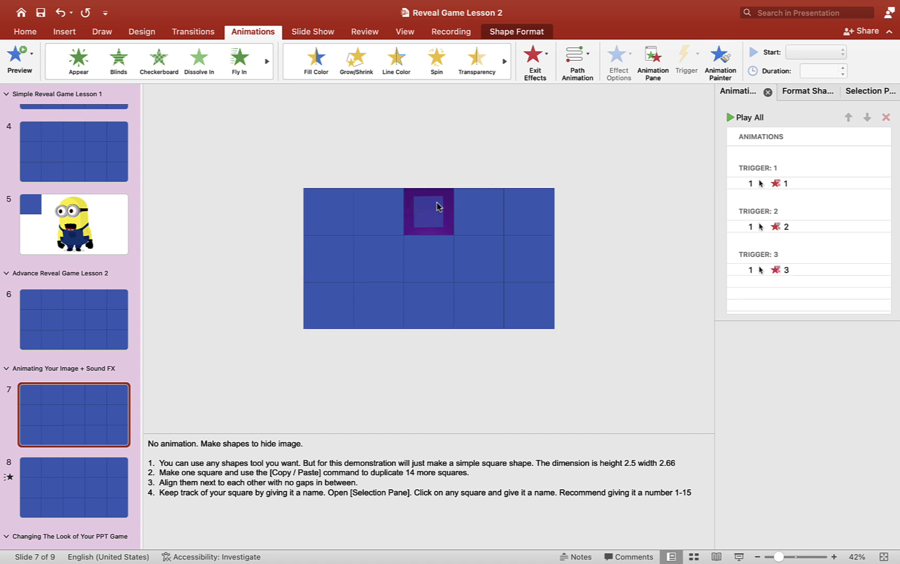
pyautogui.click(476, 215)
pyautogui.click(720, 59)
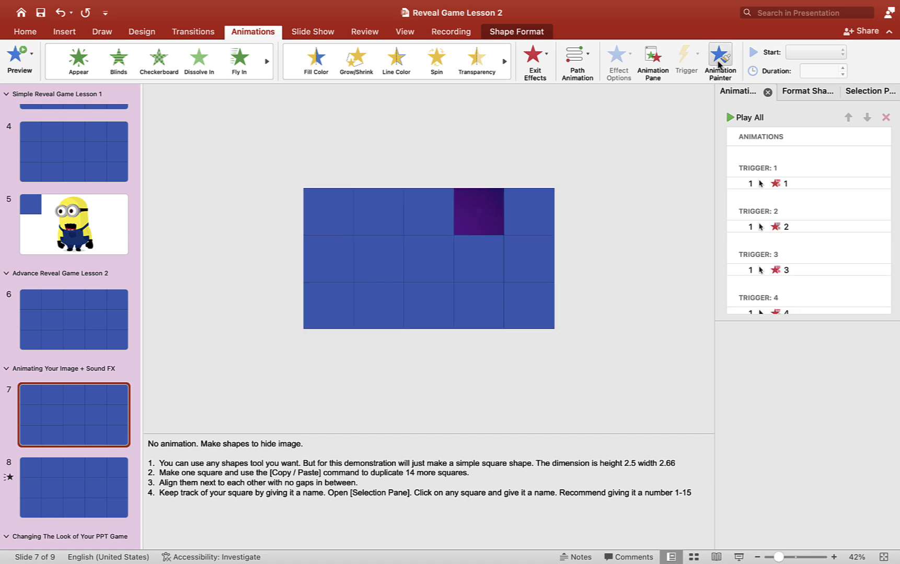
pyautogui.click(535, 218)
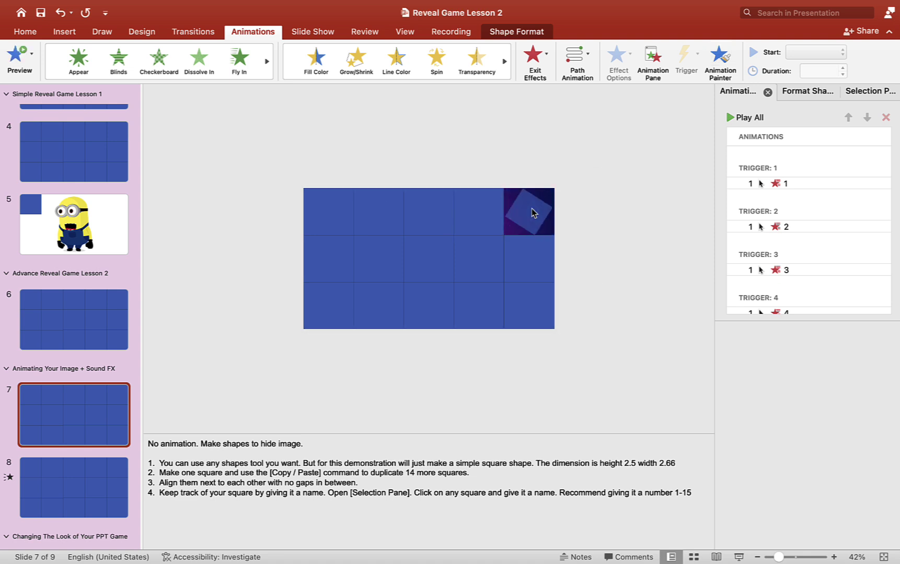
# - Paint the exit animation onto all five squares of row 2
pyautogui.click(720, 59)
pyautogui.click(339, 250)
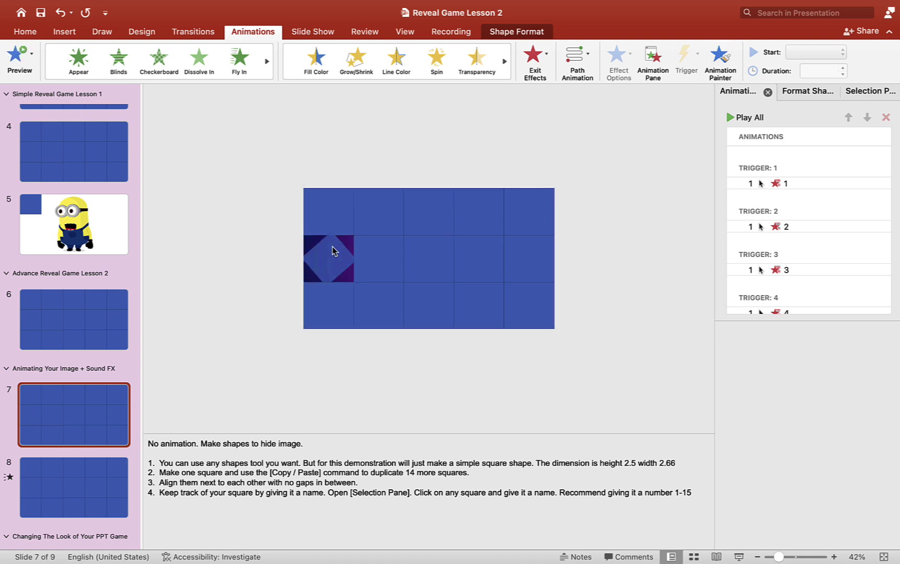
pyautogui.click(720, 59)
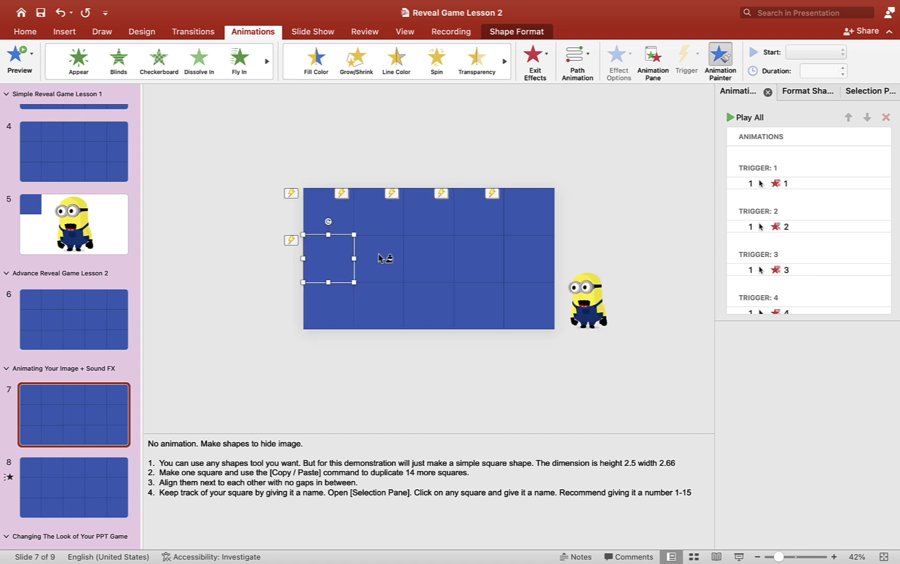
pyautogui.click(380, 257)
pyautogui.click(721, 77)
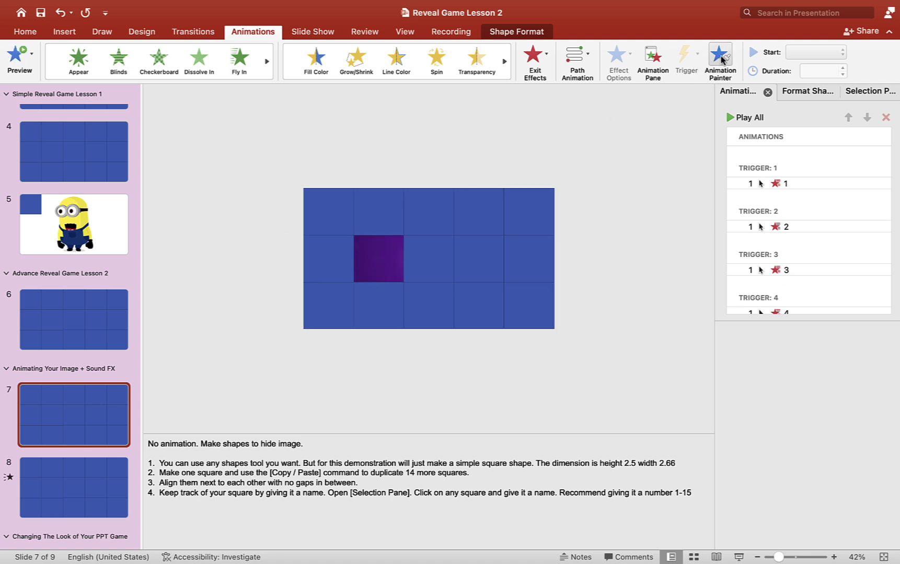
pyautogui.click(423, 261)
pyautogui.click(724, 55)
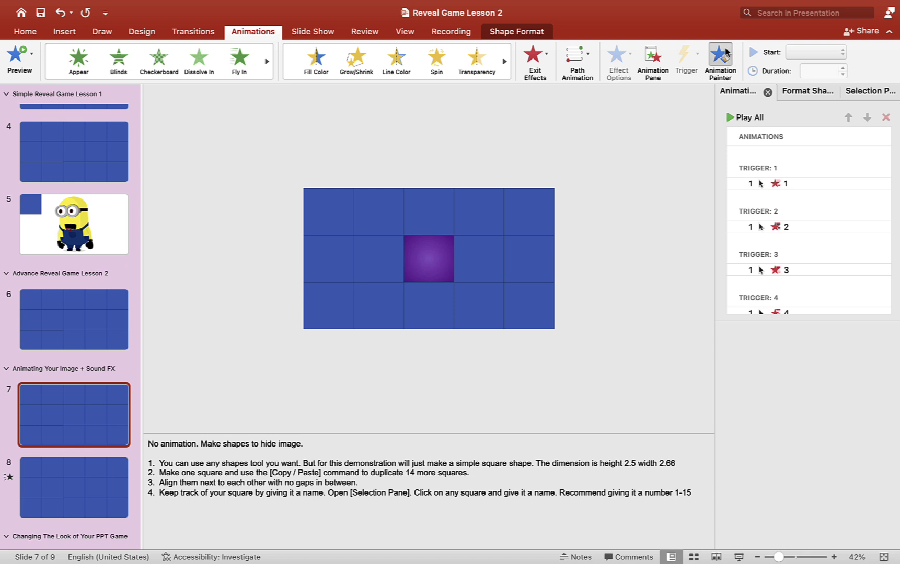
pyautogui.click(485, 251)
pyautogui.click(721, 55)
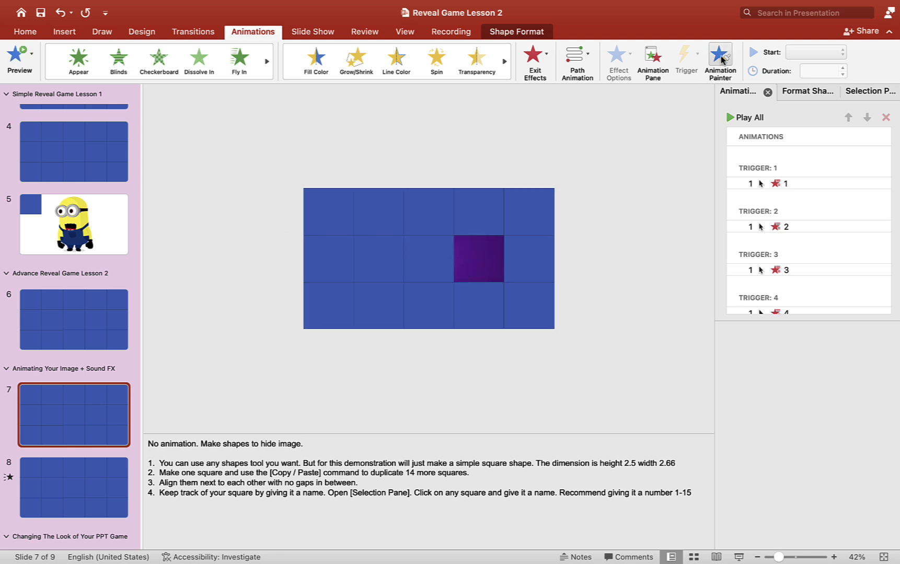
pyautogui.click(531, 256)
# - Paint the exit animation onto all five squares of row 3
pyautogui.click(720, 54)
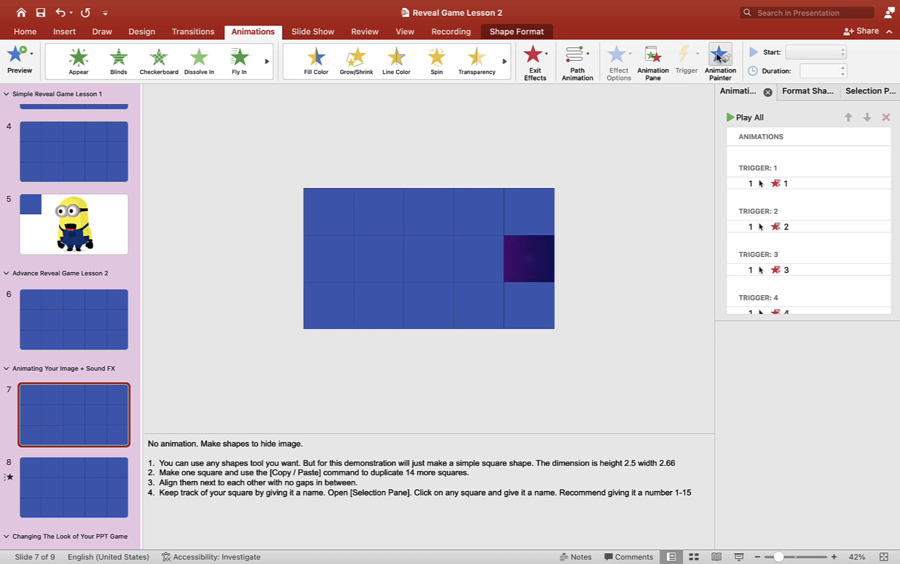
pyautogui.click(327, 302)
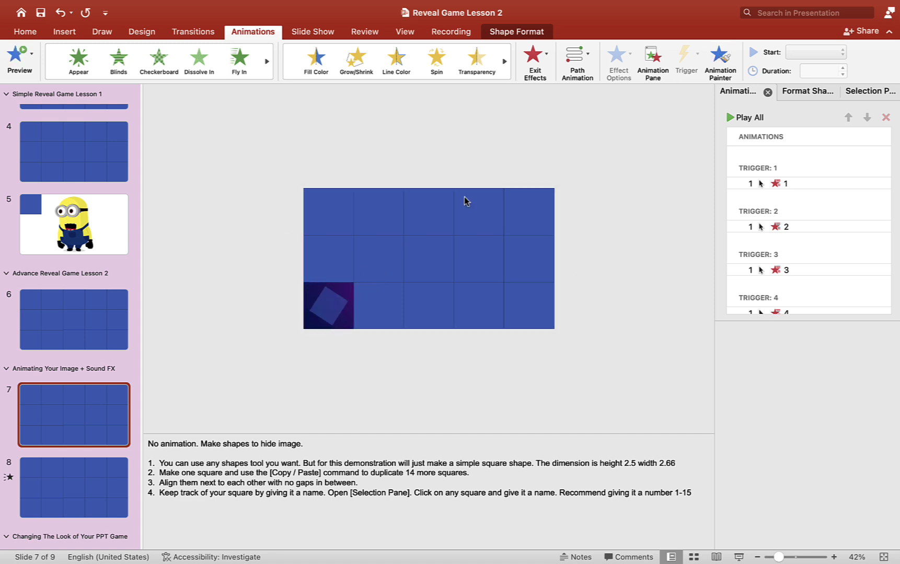
pyautogui.click(720, 55)
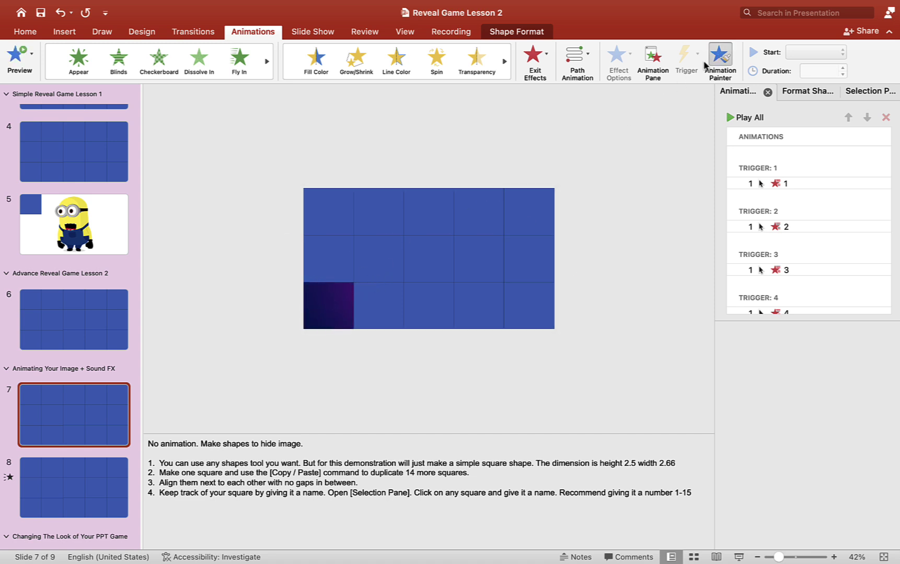
pyautogui.click(377, 302)
pyautogui.click(721, 57)
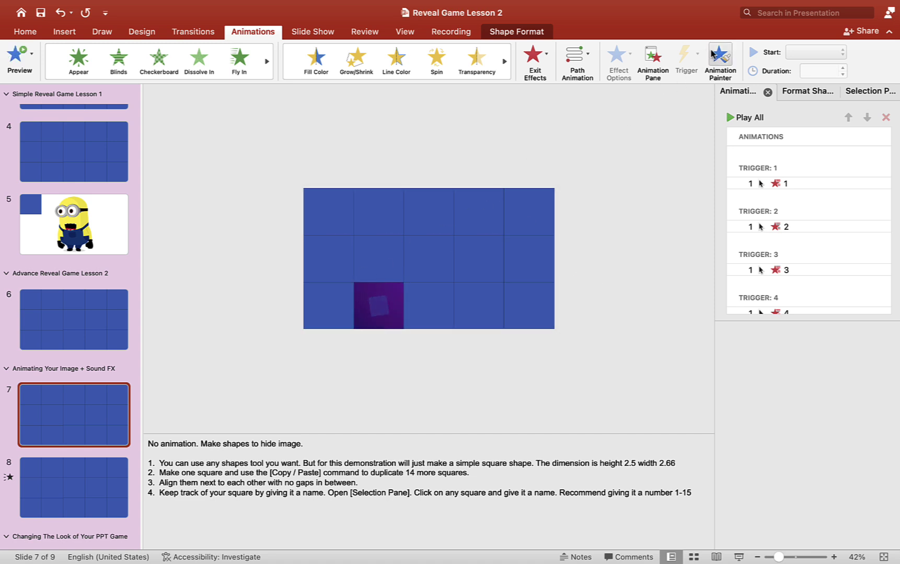
pyautogui.click(434, 296)
pyautogui.click(720, 56)
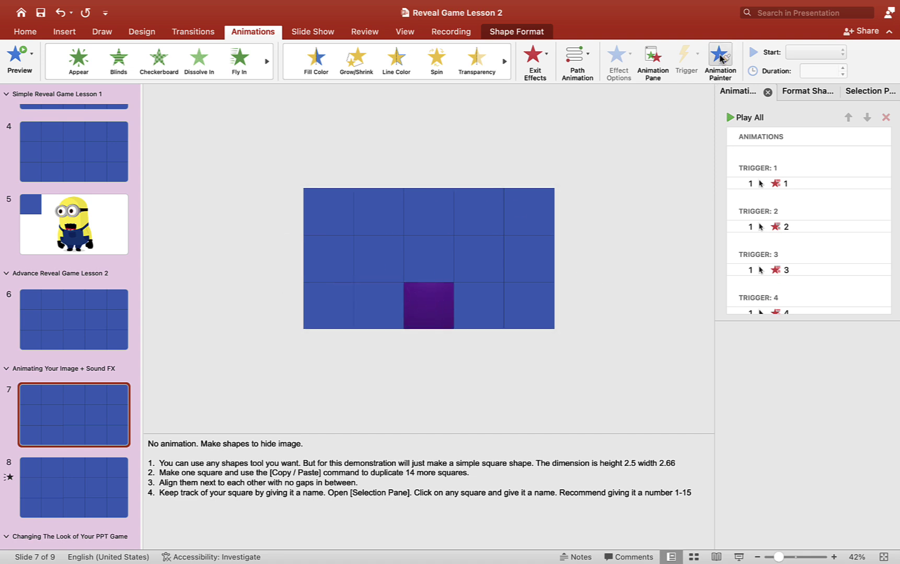
pyautogui.click(479, 307)
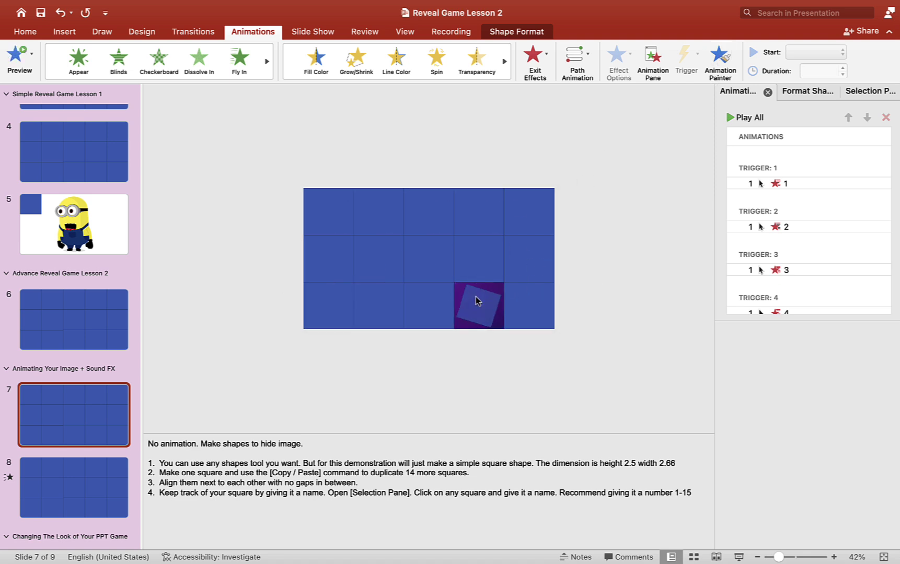
pyautogui.click(720, 57)
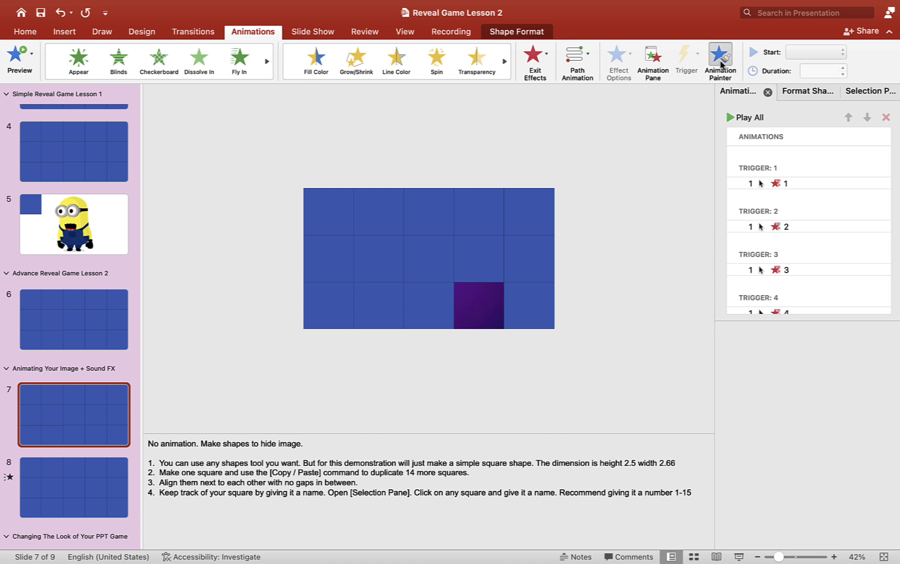
pyautogui.click(528, 308)
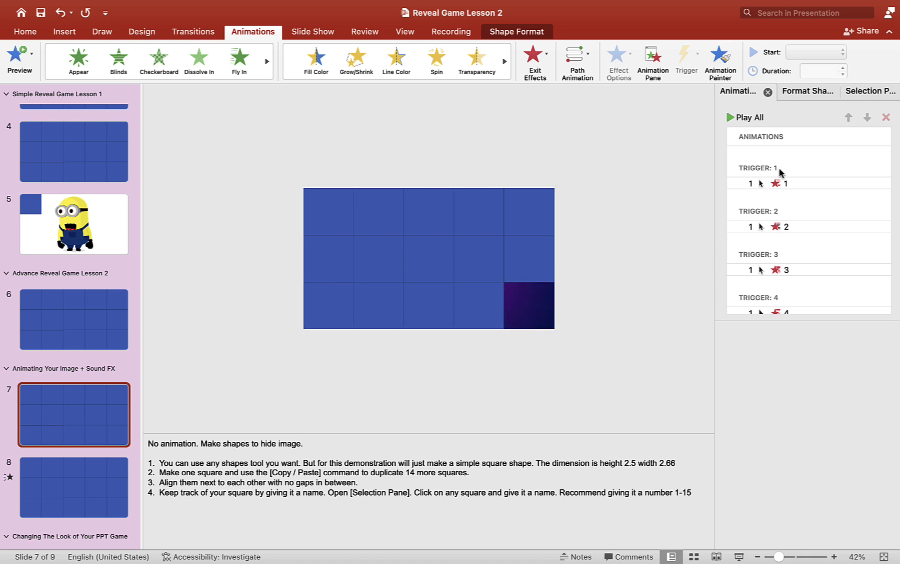
pyautogui.scroll(-10, 794, 222)
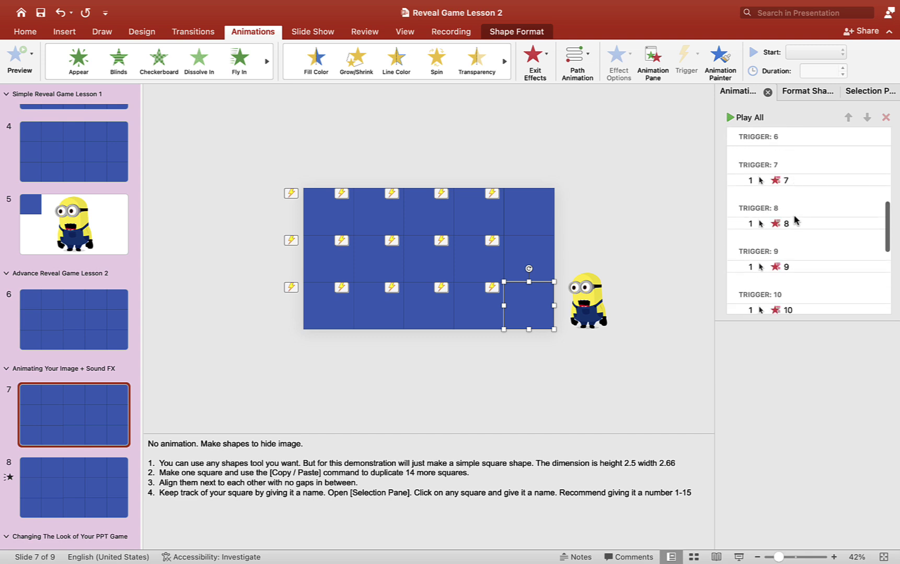
# - Attempt a line motion path on the minion, then undo it
pyautogui.click(589, 296)
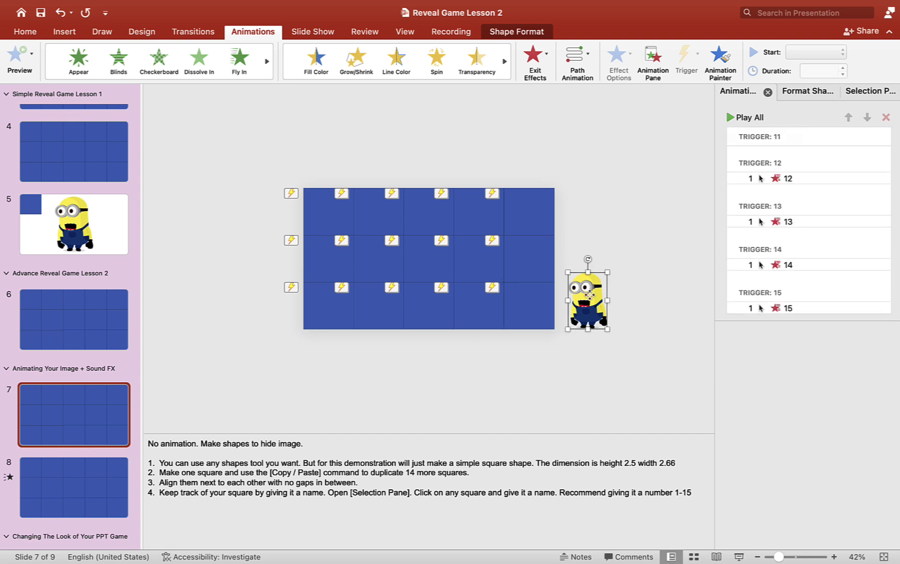
pyautogui.click(586, 62)
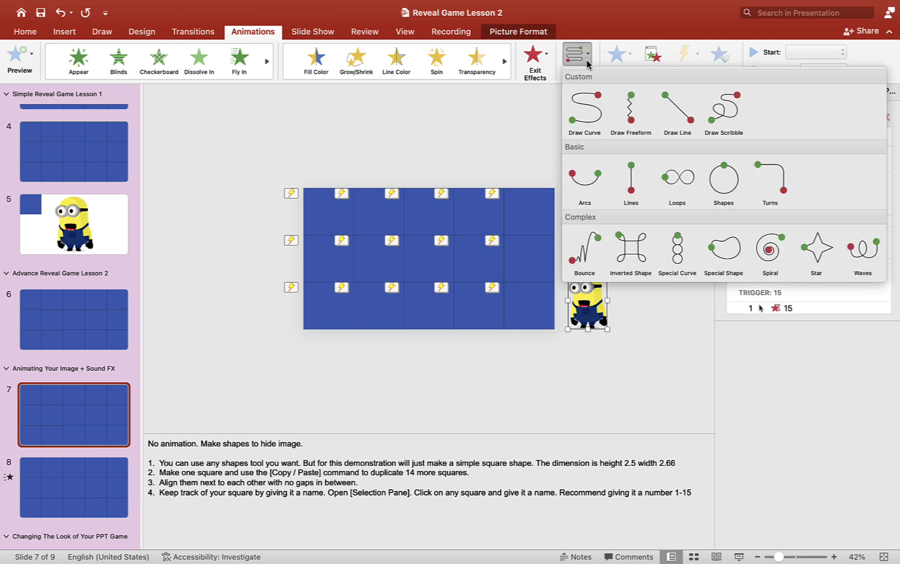
pyautogui.click(674, 114)
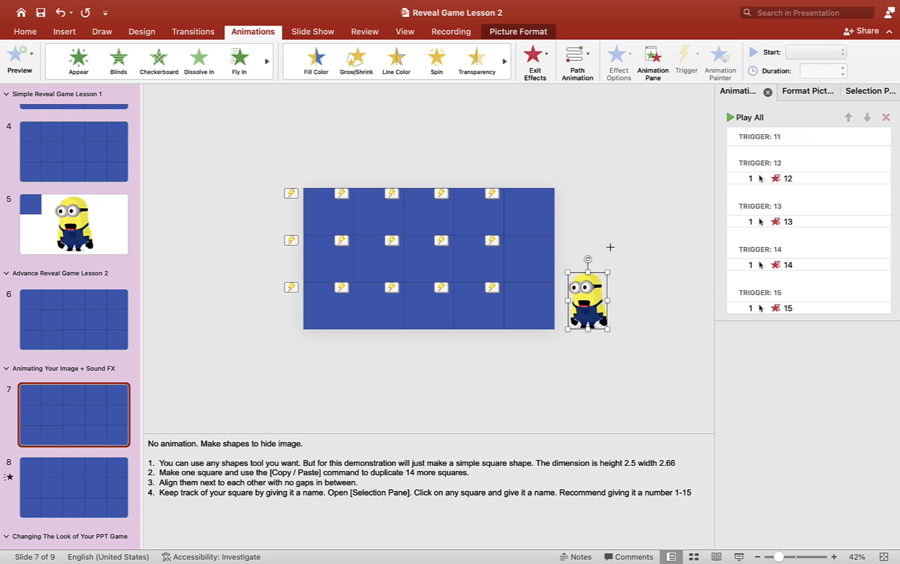
pyautogui.click(578, 298)
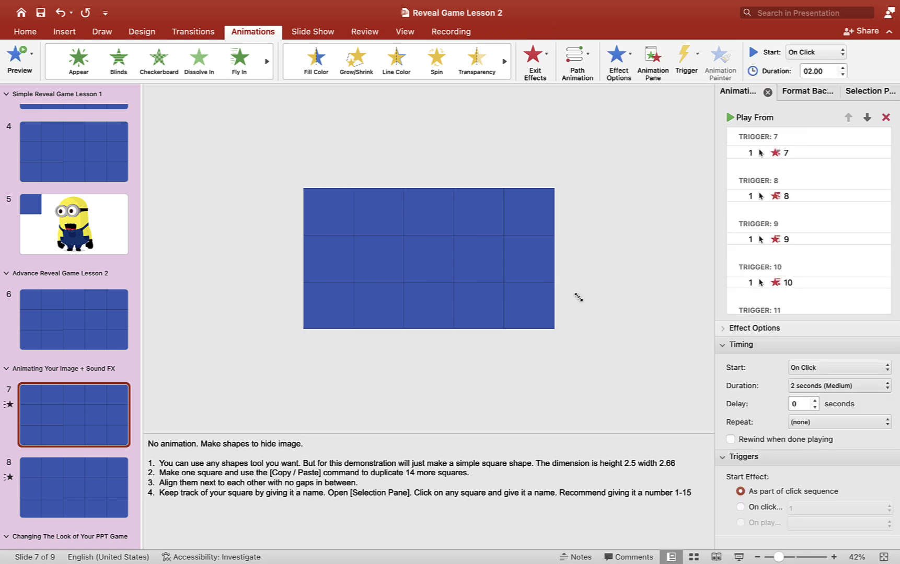
pyautogui.click(60, 13)
# - Draw the minion's line path leftward into the grid's bottom row and adjust its endpoint
pyautogui.click(580, 306)
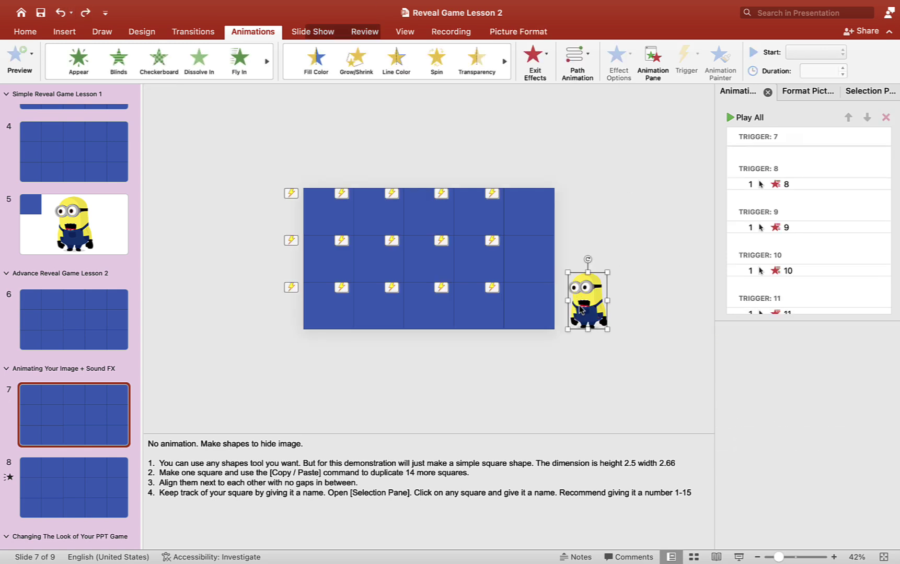
pyautogui.click(576, 58)
pyautogui.click(677, 110)
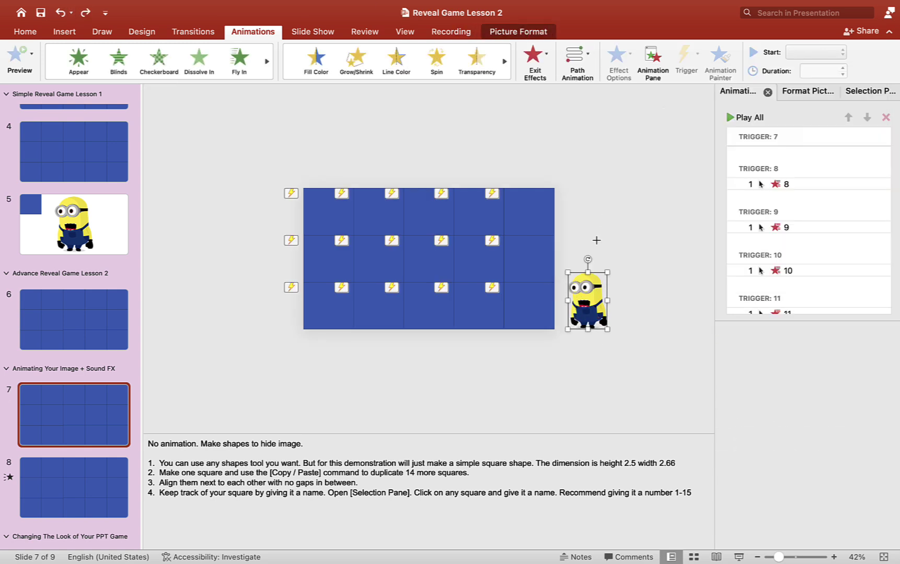
pyautogui.moveTo(574, 302); pyautogui.dragTo(397, 302)
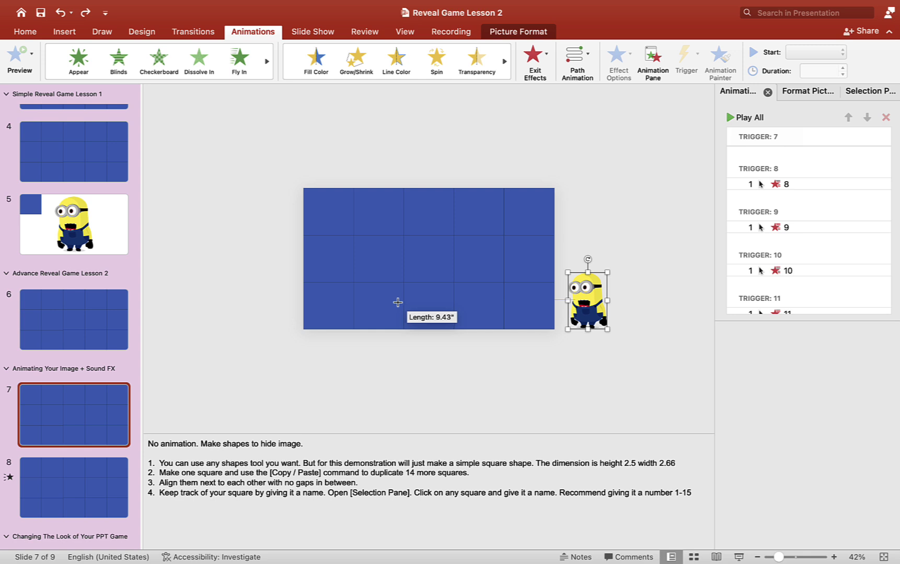
pyautogui.moveTo(397, 302); pyautogui.dragTo(397, 302)
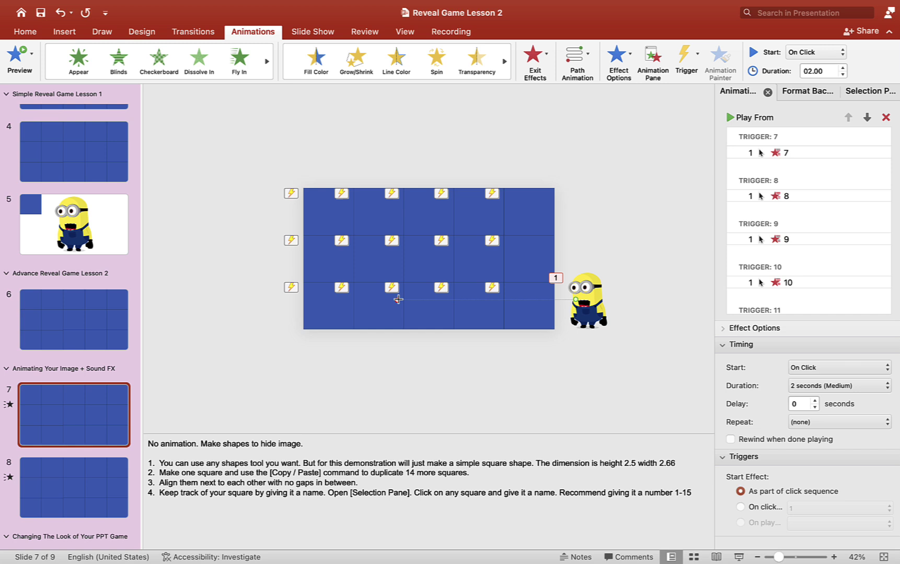
pyautogui.moveTo(398, 299); pyautogui.dragTo(417, 299)
# - Identify square 12 and move the minion's motion animation under Trigger 12
pyautogui.click(679, 310)
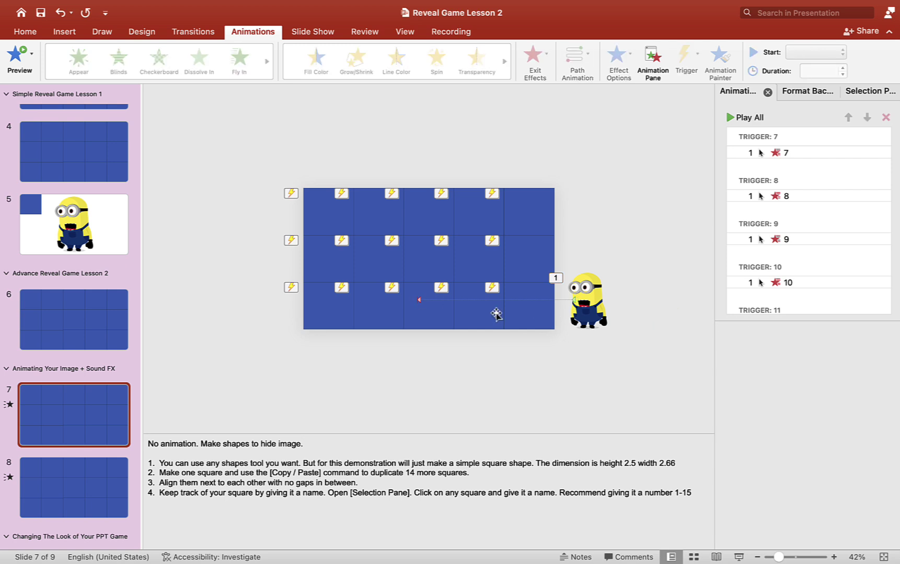
pyautogui.scroll(5, 761, 194)
pyautogui.scroll(-1, 760, 193)
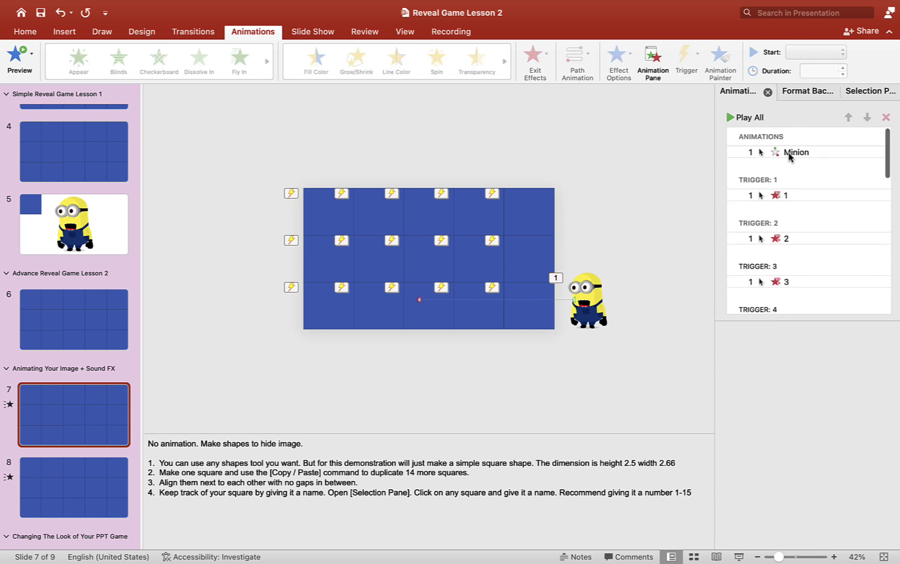
pyautogui.click(789, 153)
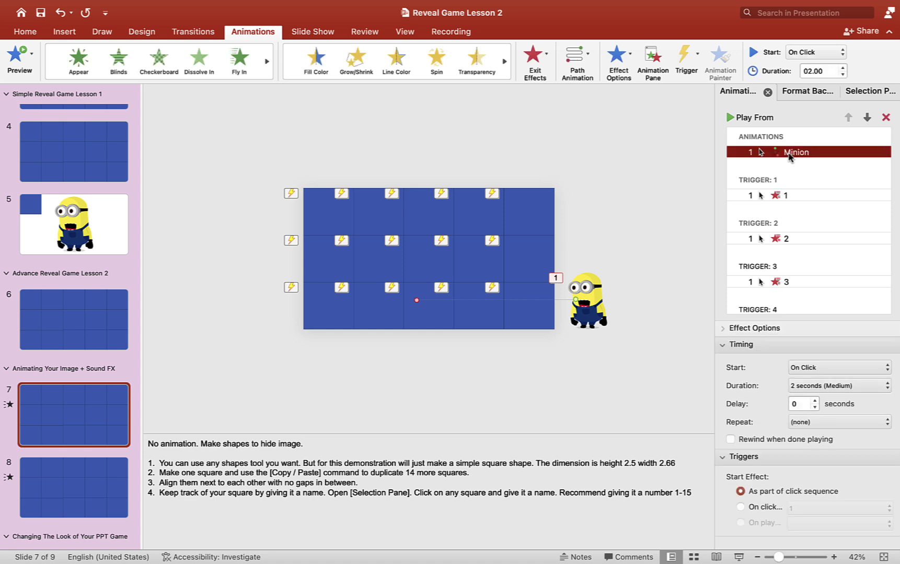
pyautogui.click(440, 319)
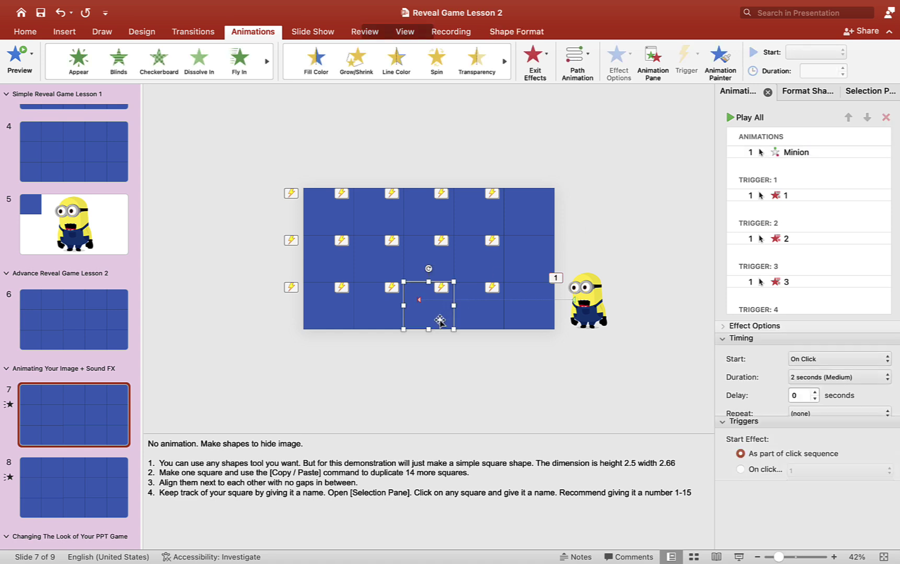
pyautogui.click(862, 93)
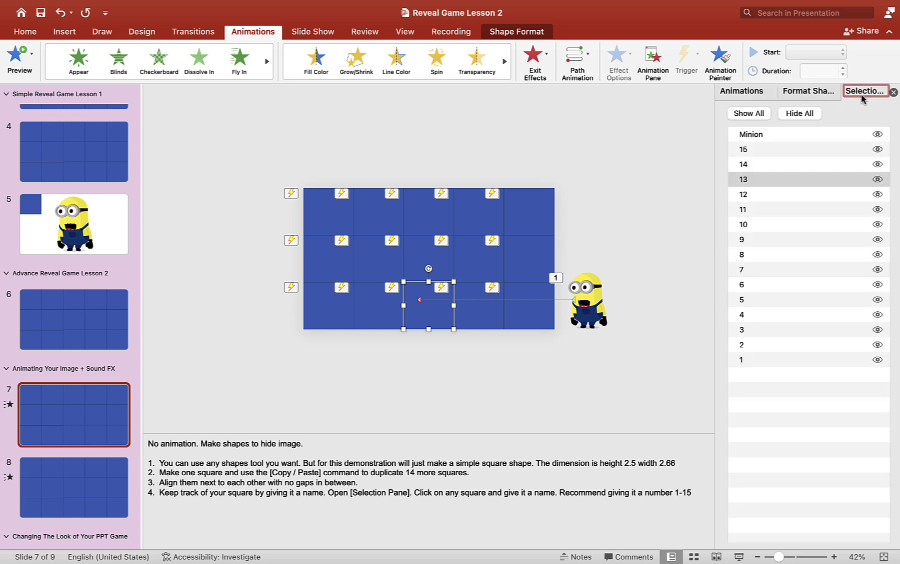
pyautogui.click(374, 313)
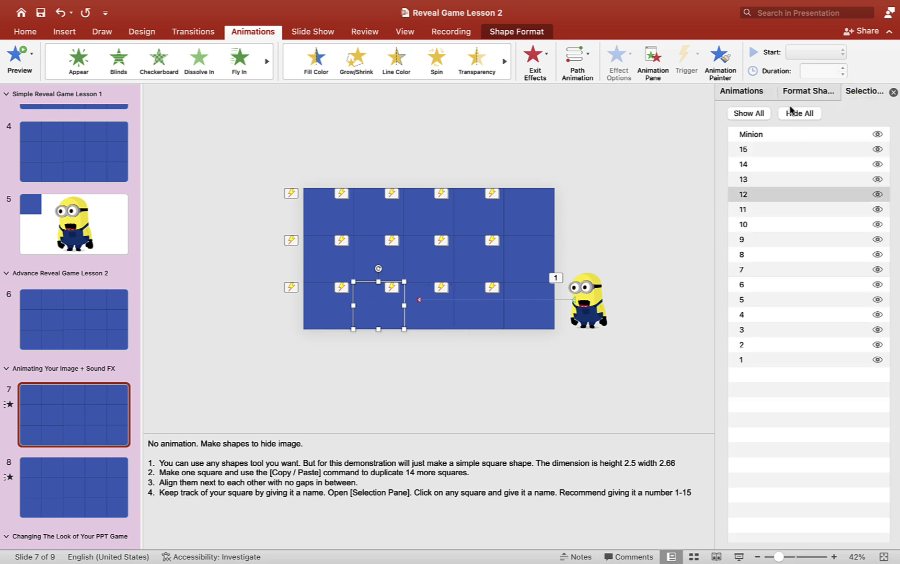
pyautogui.click(760, 92)
pyautogui.click(779, 155)
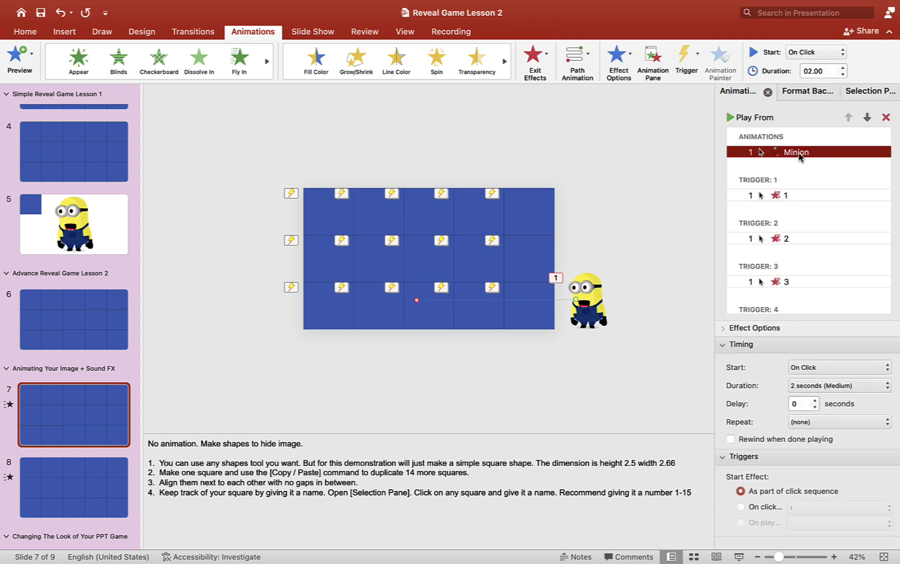
pyautogui.moveTo(798, 156); pyautogui.dragTo(811, 276)
# - Set the minion's move to start With Previous and last 0.5 seconds
pyautogui.click(836, 368)
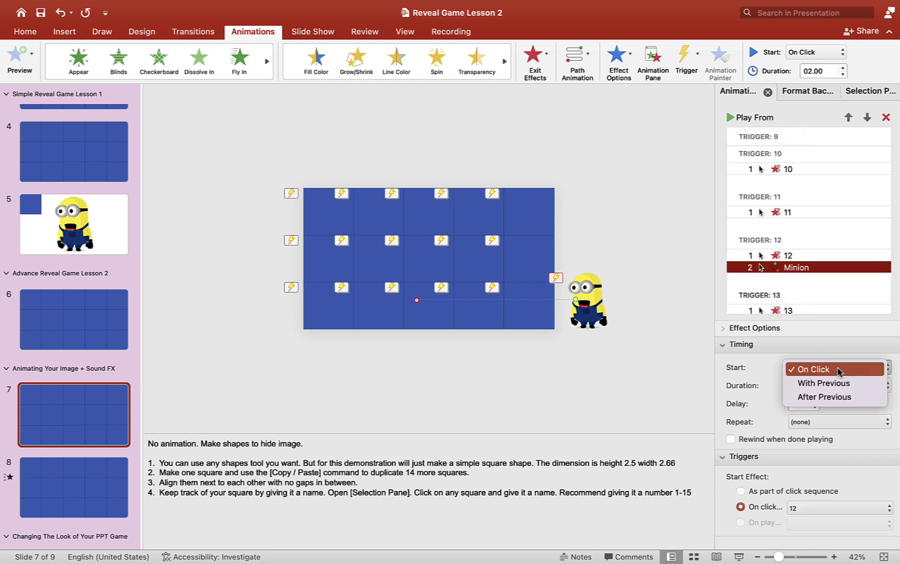
pyautogui.click(825, 384)
pyautogui.click(839, 387)
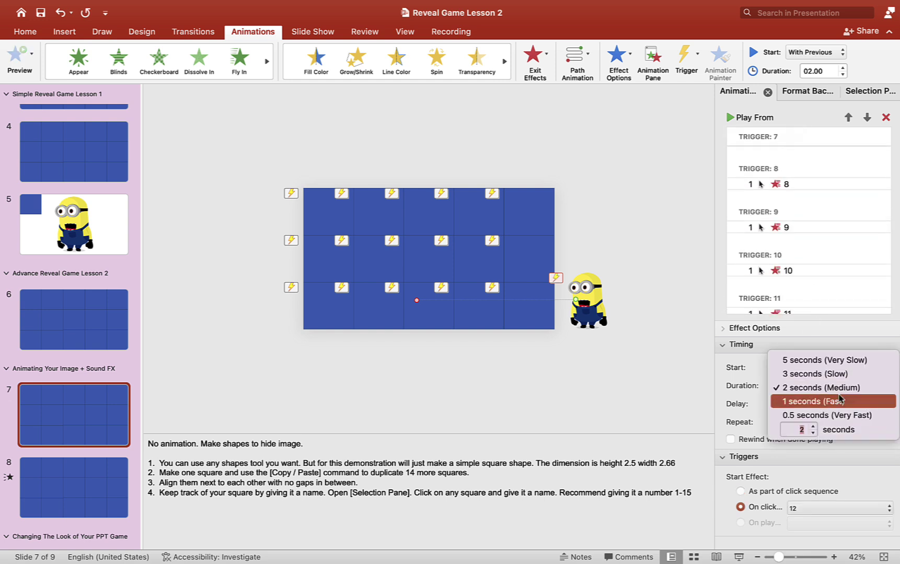
pyautogui.click(834, 413)
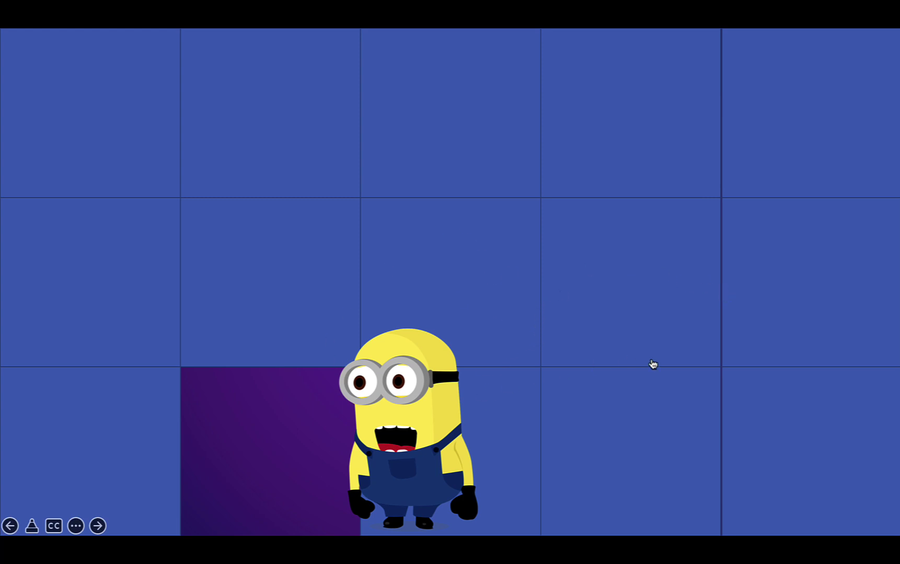
pyautogui.press('Escape')
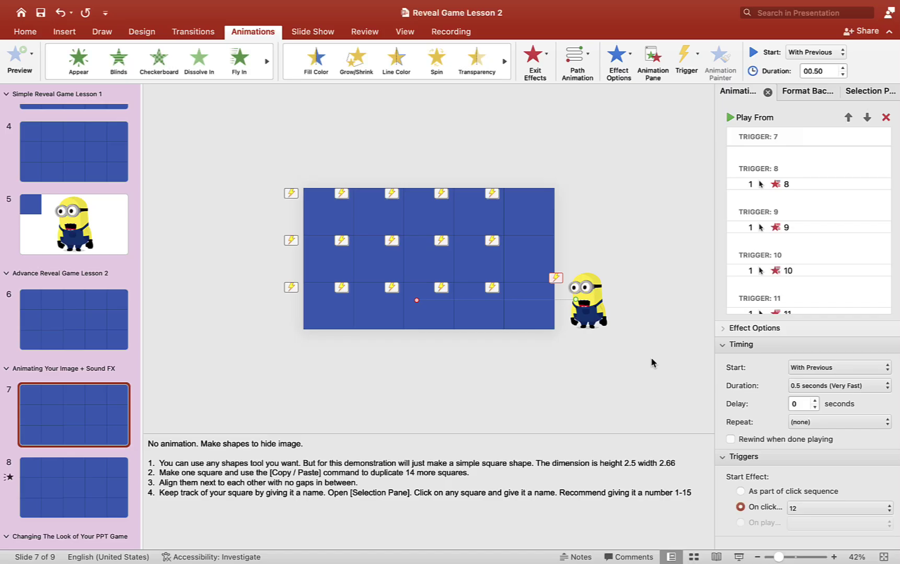
# - Attempt a new line motion path on the minion, then undo it
pyautogui.click(428, 322)
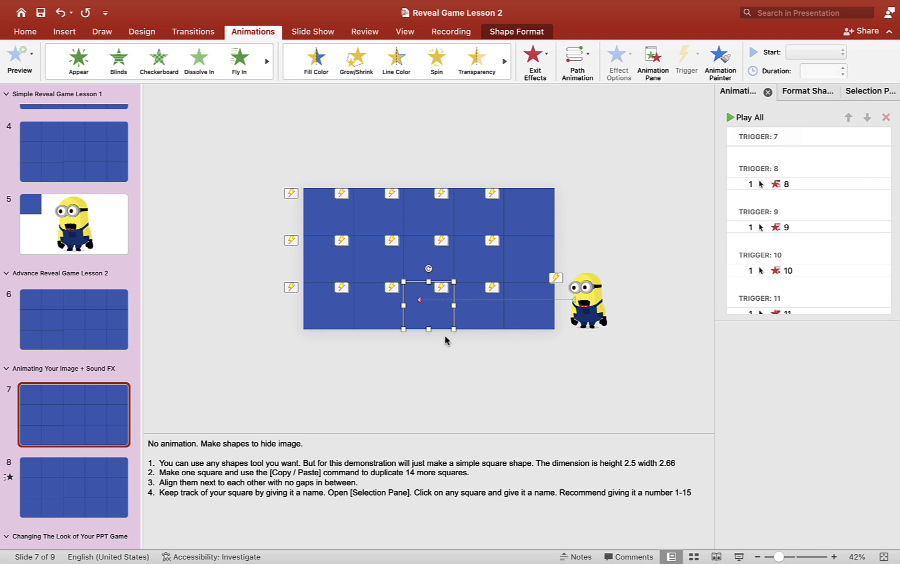
pyautogui.click(600, 361)
pyautogui.click(595, 324)
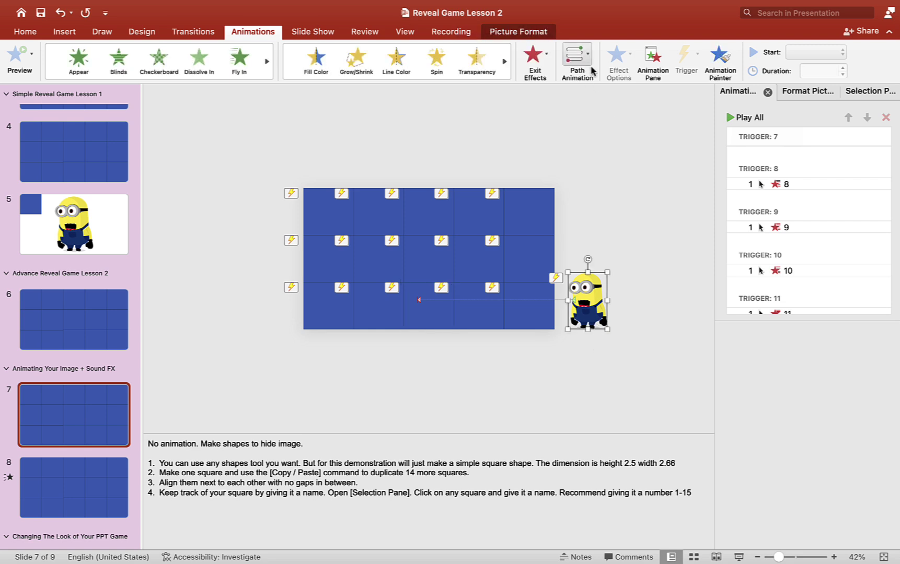
pyautogui.click(577, 59)
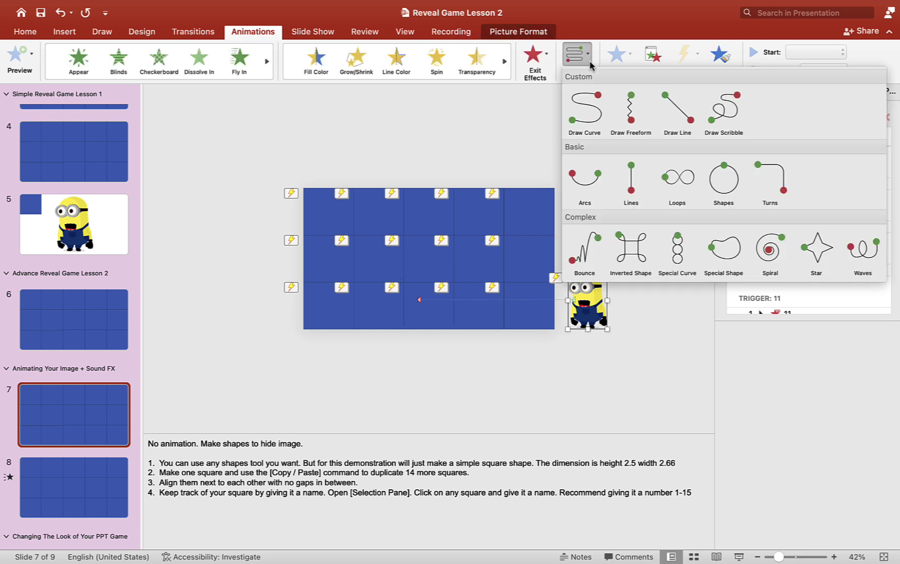
pyautogui.click(682, 121)
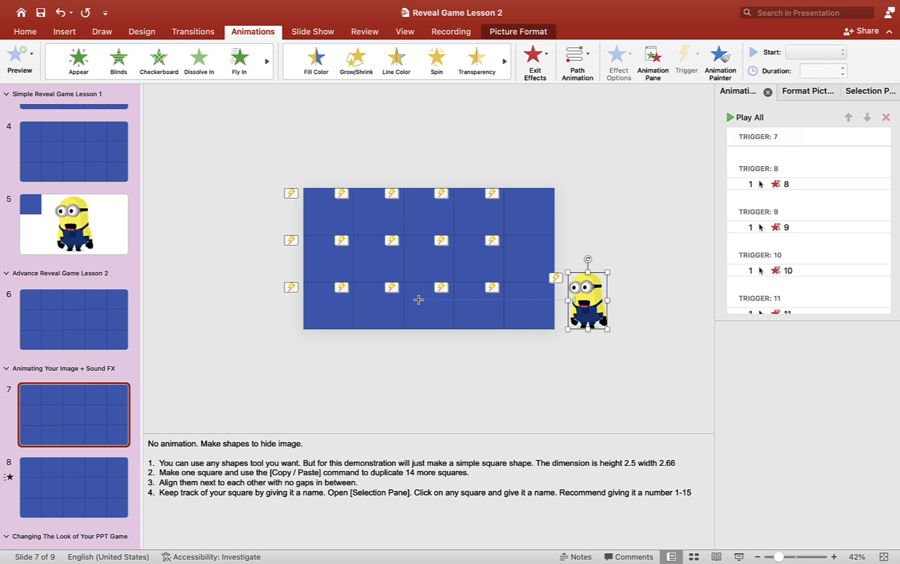
pyautogui.moveTo(418, 300); pyautogui.dragTo(418, 300)
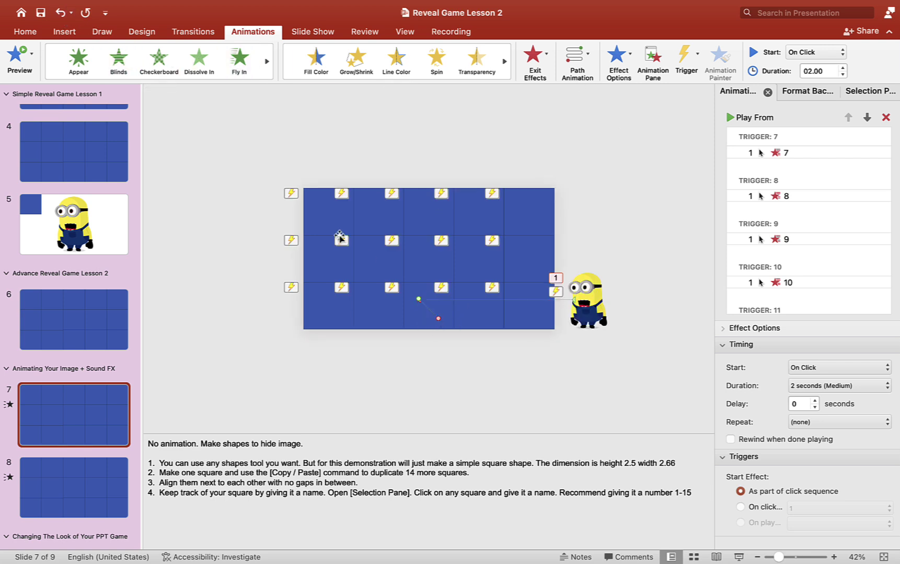
pyautogui.click(61, 14)
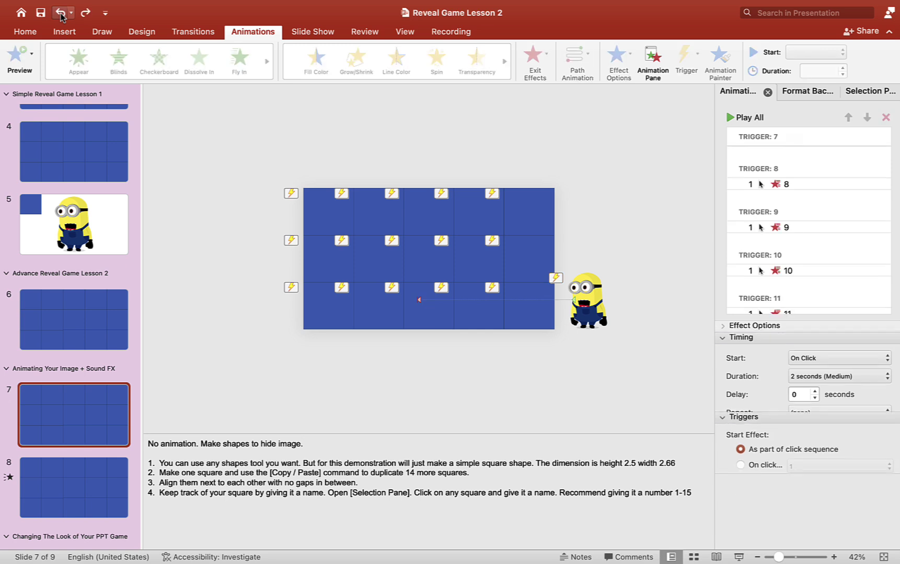
# - Draw the minion's line path up-left into the grid's top-left square
pyautogui.click(583, 288)
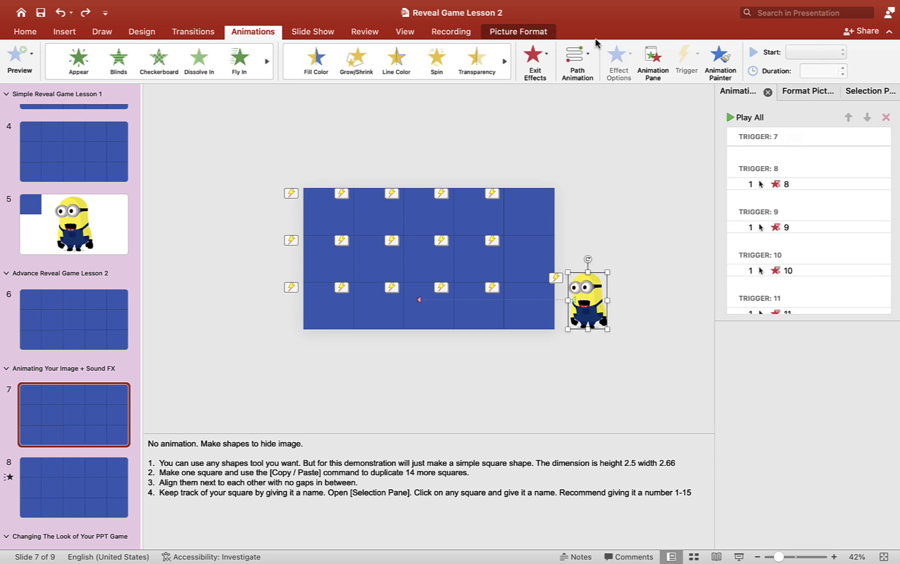
pyautogui.click(583, 58)
pyautogui.click(672, 114)
pyautogui.moveTo(419, 300)
pyautogui.mouseDown()
pyautogui.moveTo(356, 216)
pyautogui.moveTo(335, 222)
pyautogui.mouseUp()
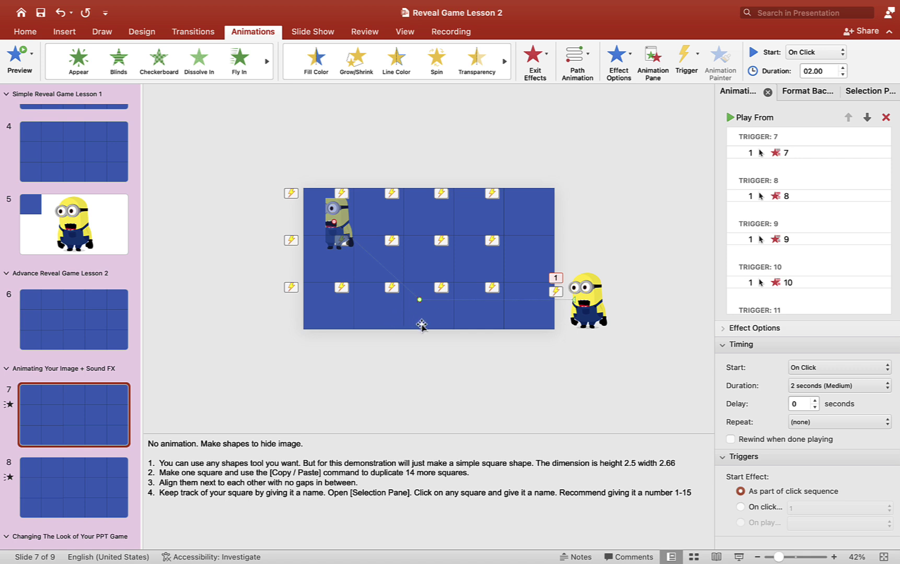
pyautogui.scroll(-5, 813, 264)
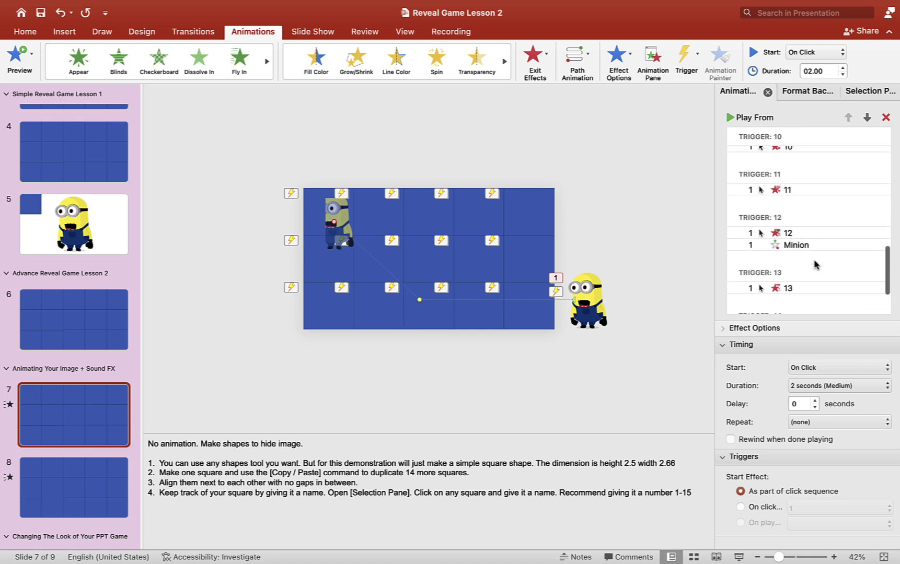
pyautogui.scroll(3, 815, 264)
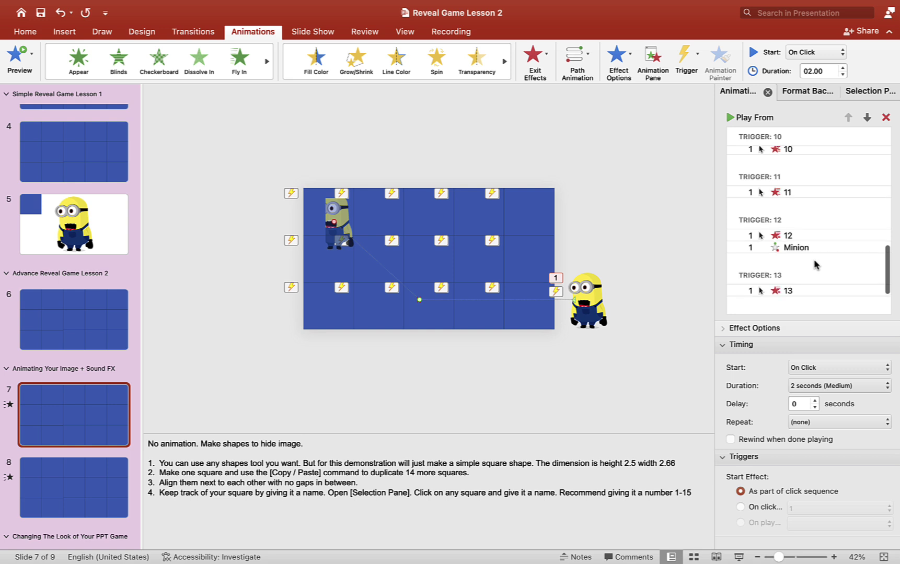
# - Move the new top-left Minion motion path under TRIGGER: 13 and set it to start With Previous
pyautogui.click(444, 316)
pyautogui.click(860, 91)
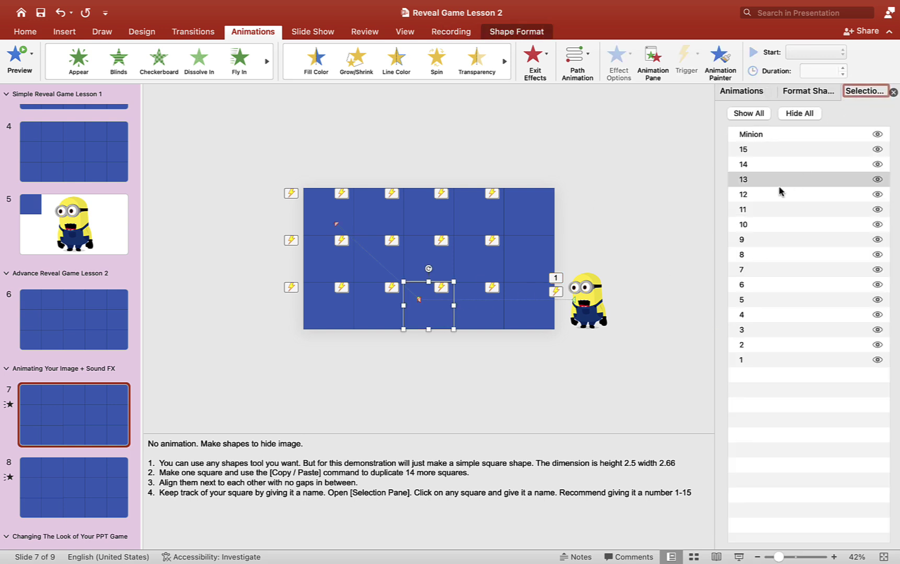
pyautogui.click(741, 91)
pyautogui.scroll(10, 793, 198)
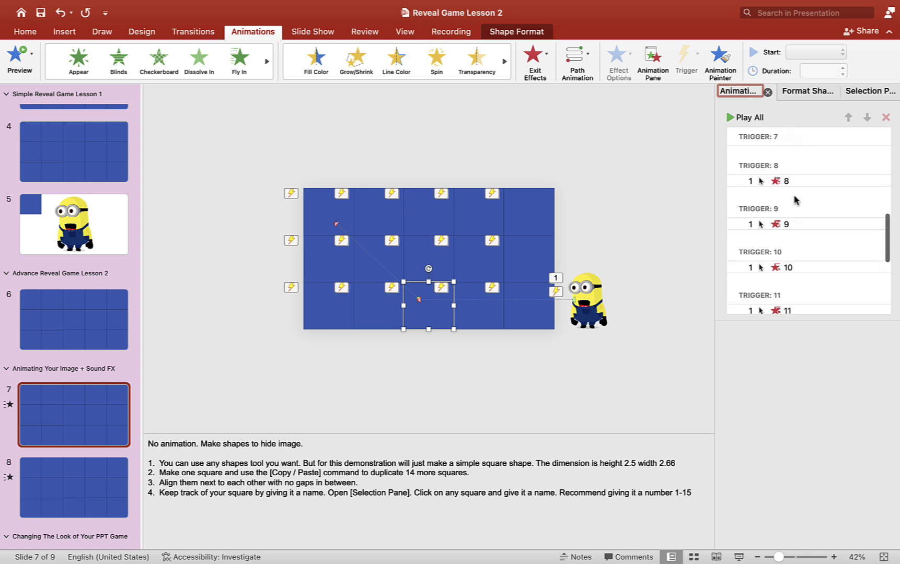
pyautogui.click(793, 152)
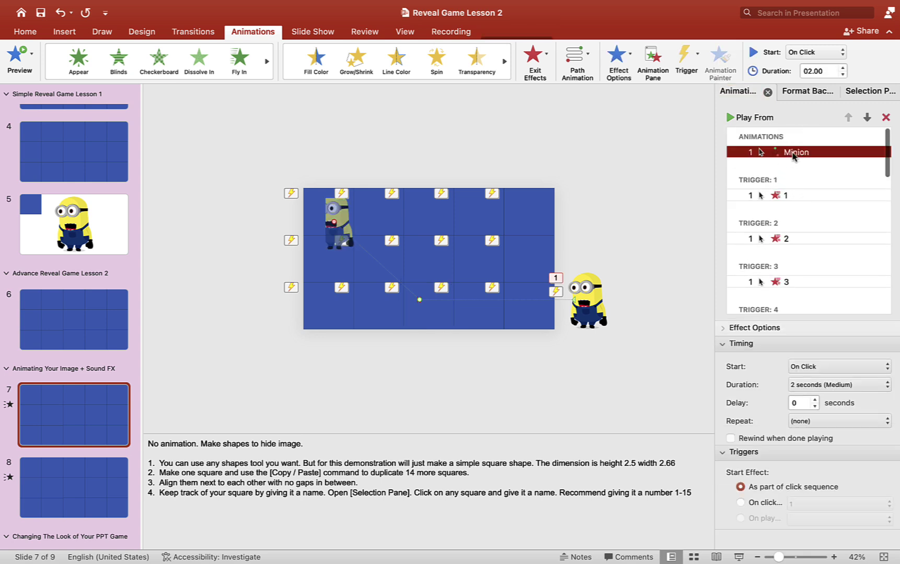
pyautogui.moveTo(793, 154); pyautogui.dragTo(798, 271)
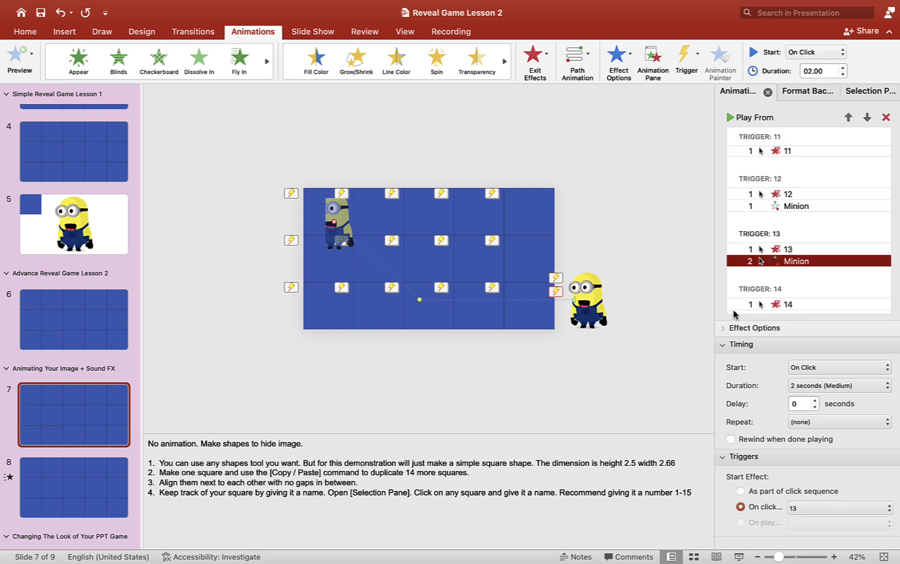
pyautogui.click(810, 367)
pyautogui.click(813, 385)
pyautogui.click(820, 386)
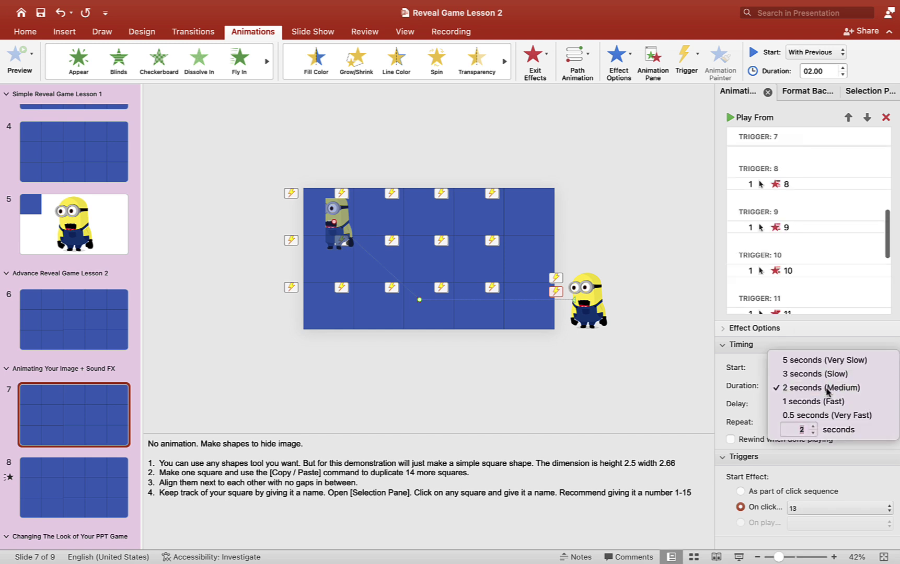
# - Set the Trigger 13 Minion path to 0.5 seconds and test it by revealing a square
pyautogui.click(818, 415)
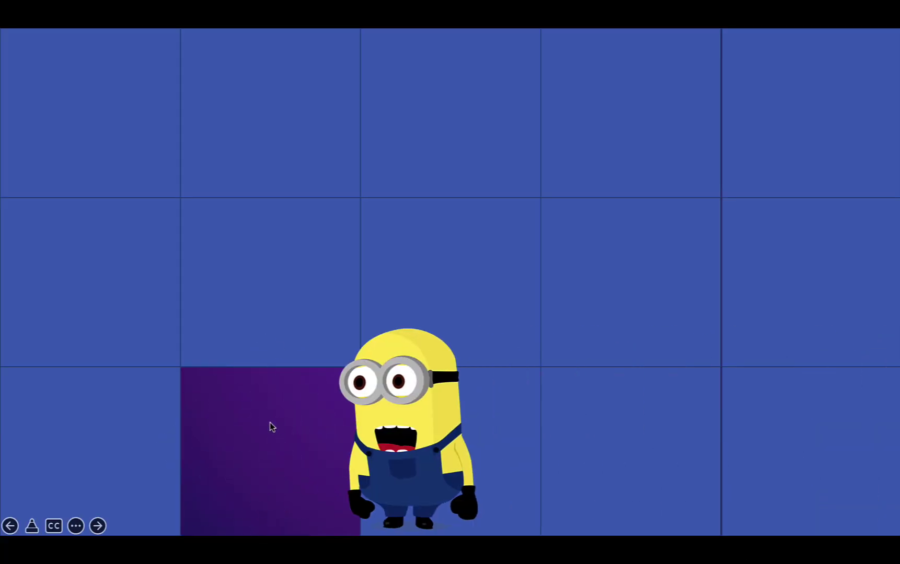
pyautogui.click(513, 454)
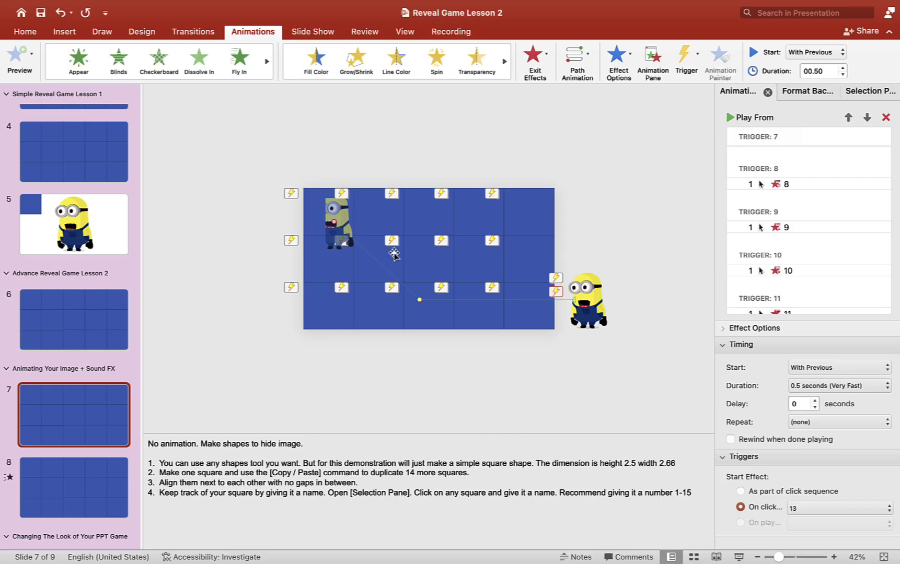
# - Draw a straight-line motion path for the Minion across the grid's top row
pyautogui.click(626, 376)
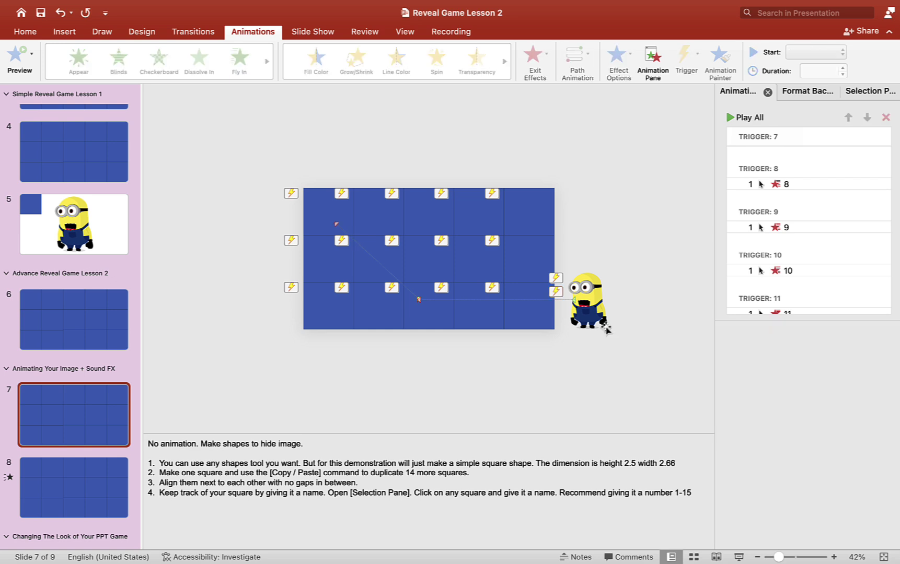
pyautogui.click(596, 296)
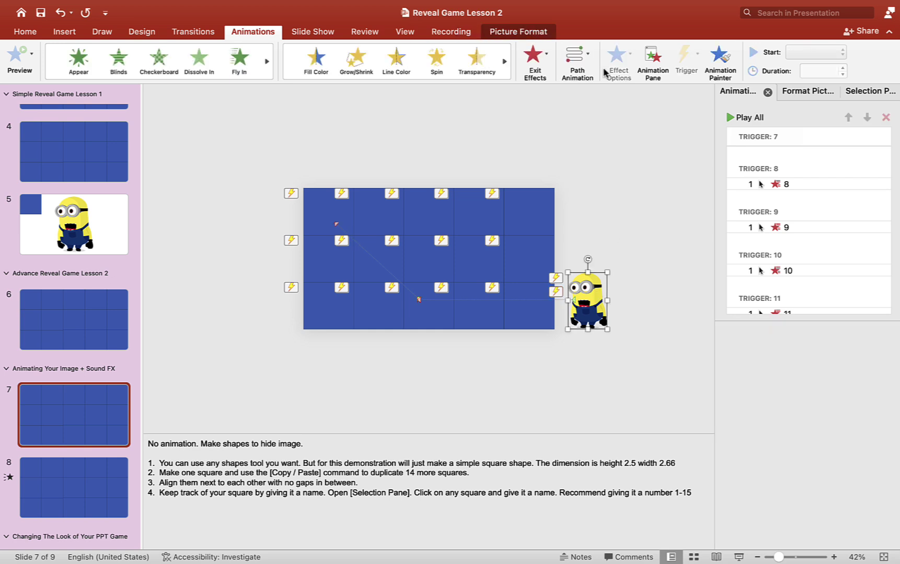
pyautogui.click(577, 56)
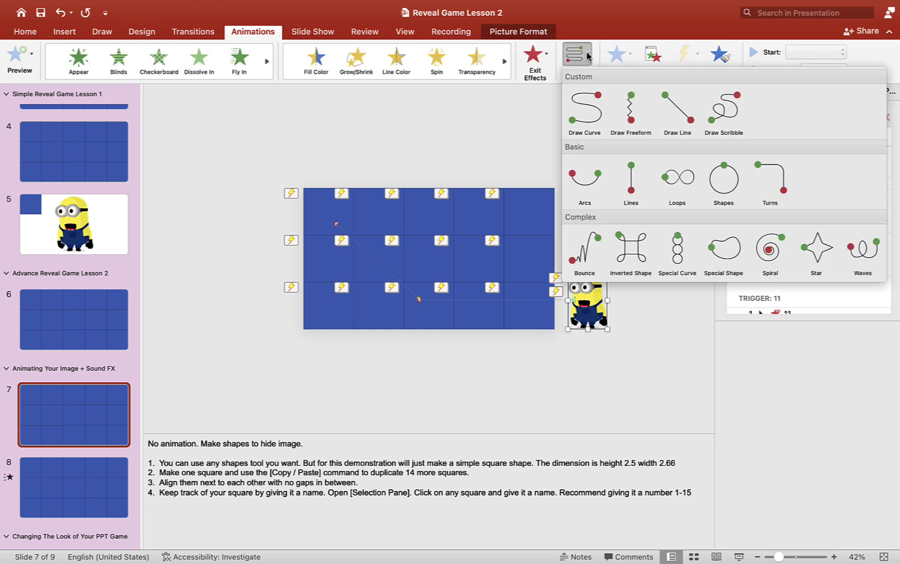
pyautogui.click(674, 123)
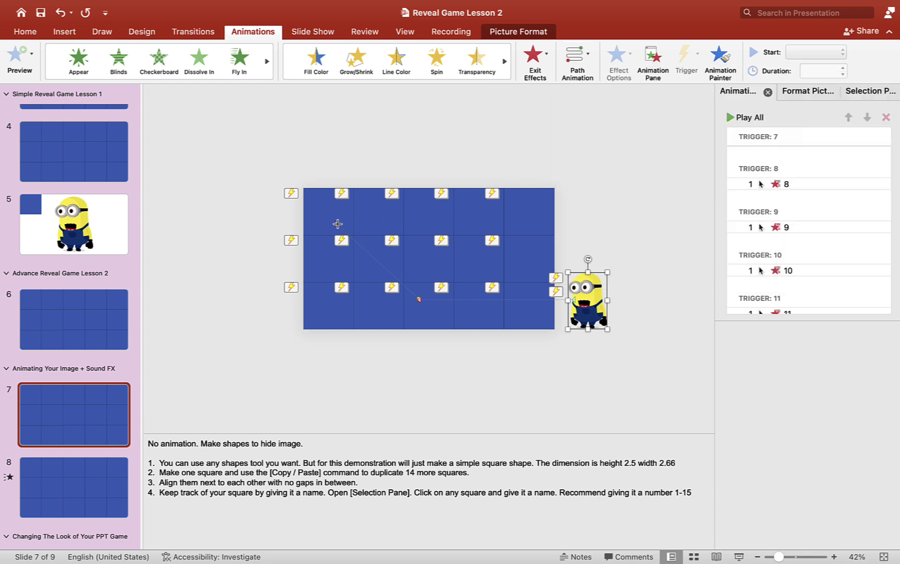
pyautogui.moveTo(337, 223); pyautogui.dragTo(523, 222)
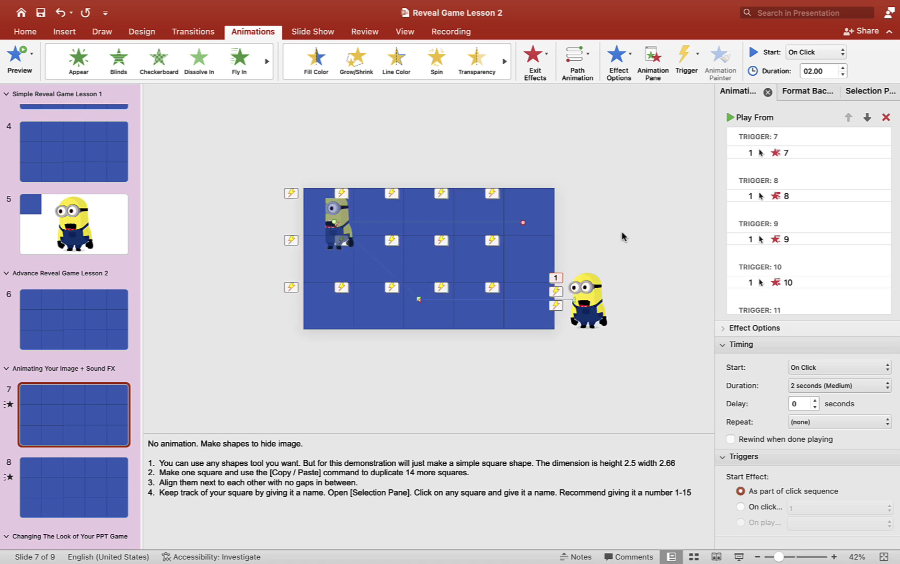
# - Draw a second straight-line Minion path from the top-right square down the rightmost column
pyautogui.click(594, 289)
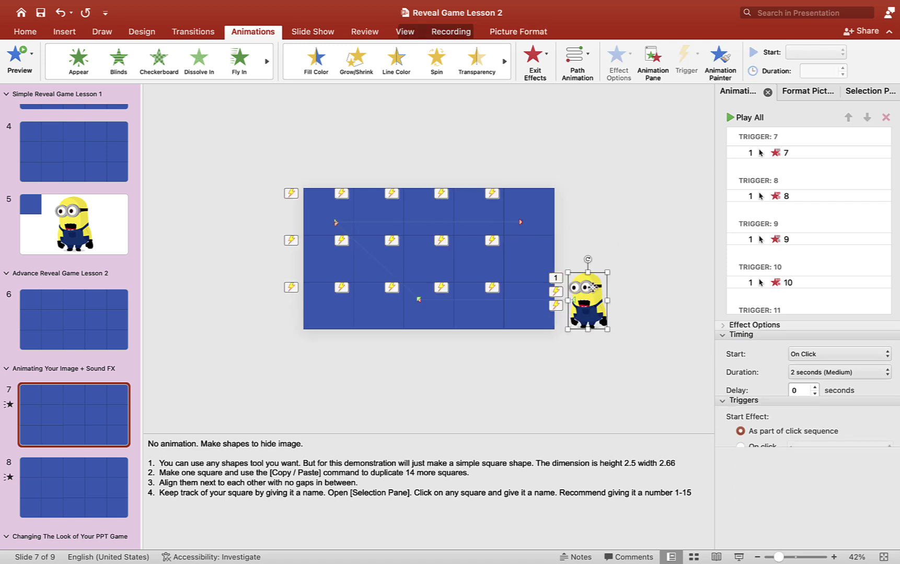
pyautogui.click(589, 58)
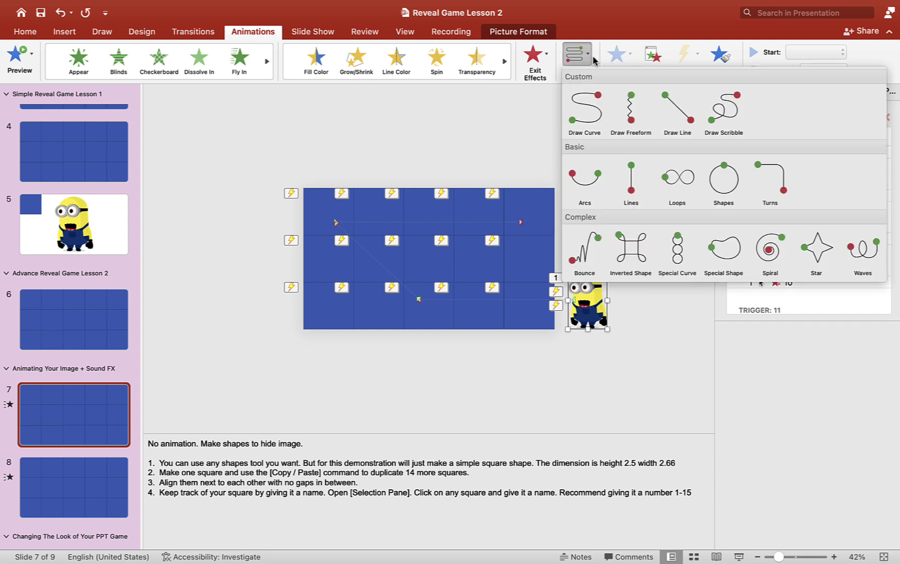
pyautogui.click(679, 113)
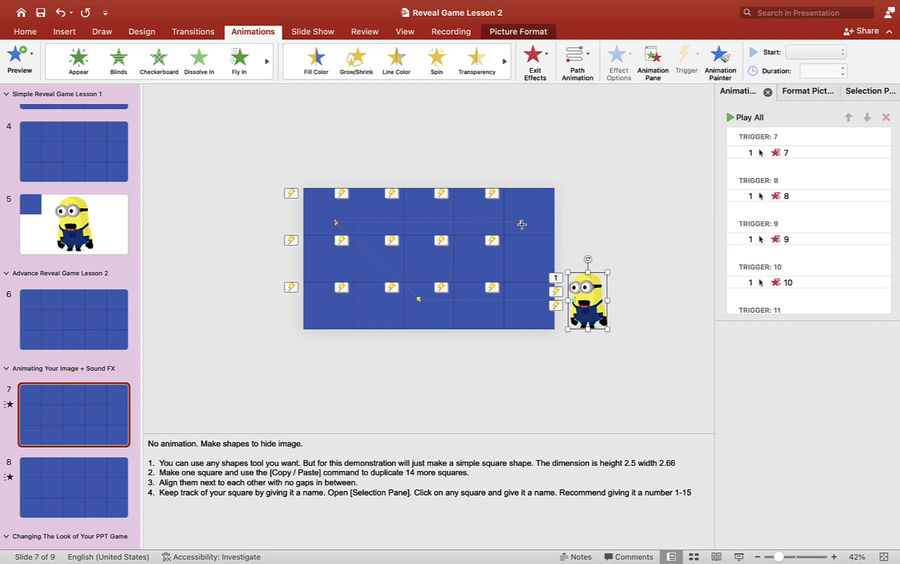
pyautogui.moveTo(522, 223); pyautogui.dragTo(522, 223)
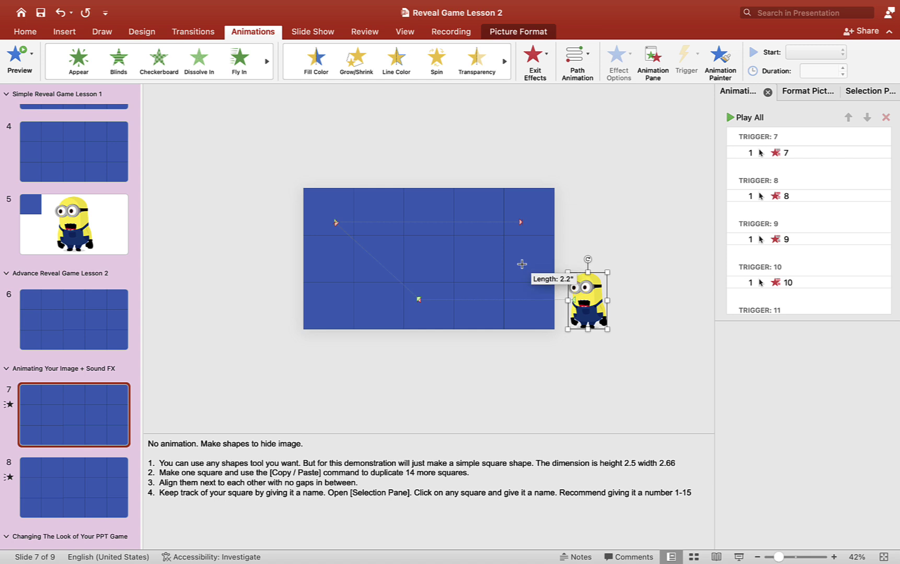
pyautogui.moveTo(521, 267); pyautogui.dragTo(522, 301)
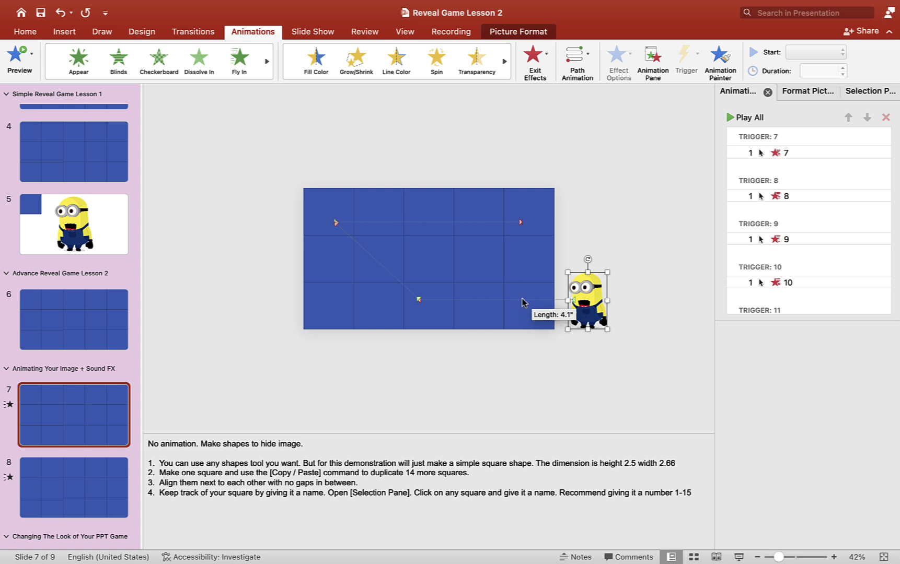
pyautogui.doubleClick(522, 298)
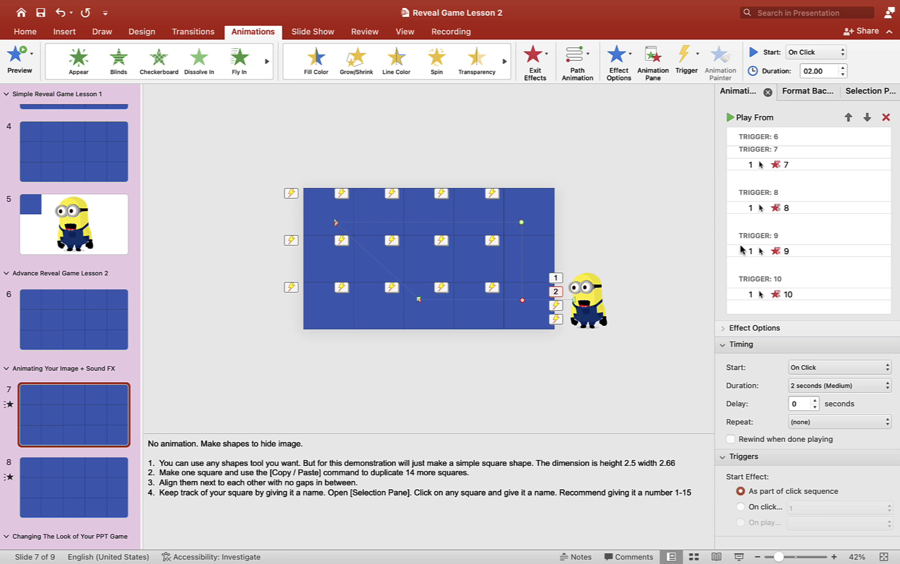
# - Confirm the top-left square's name, reorder the two Minion paths and move both under Trigger 1
pyautogui.scroll(10, 816, 235)
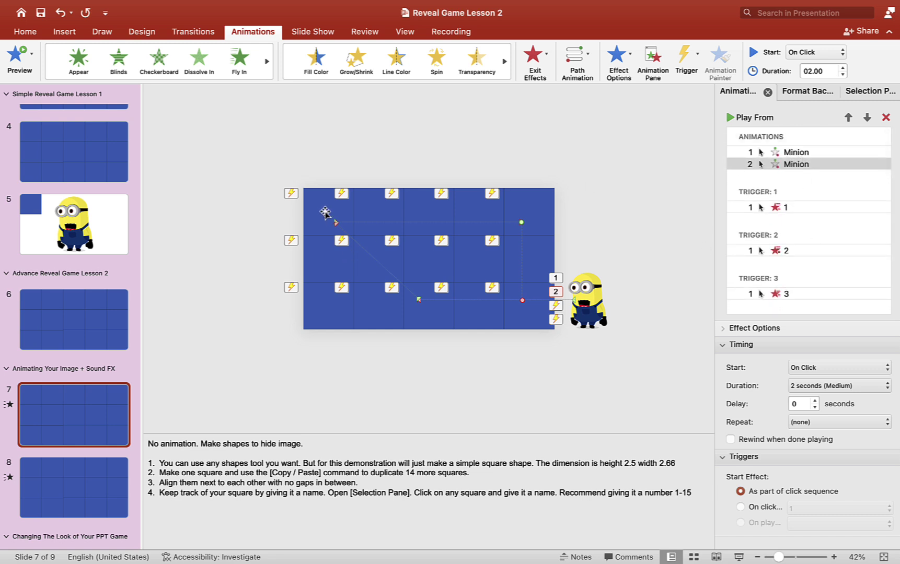
pyautogui.click(323, 210)
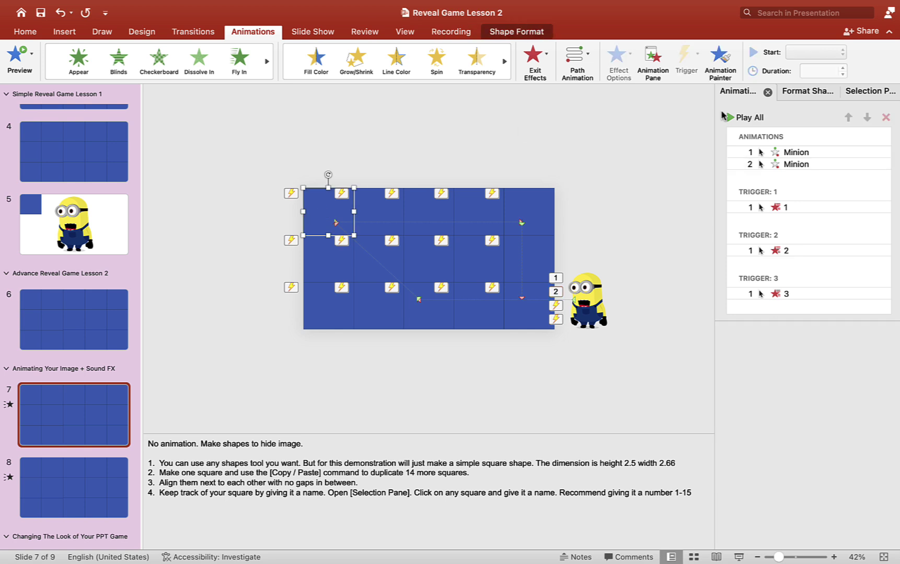
pyautogui.click(867, 91)
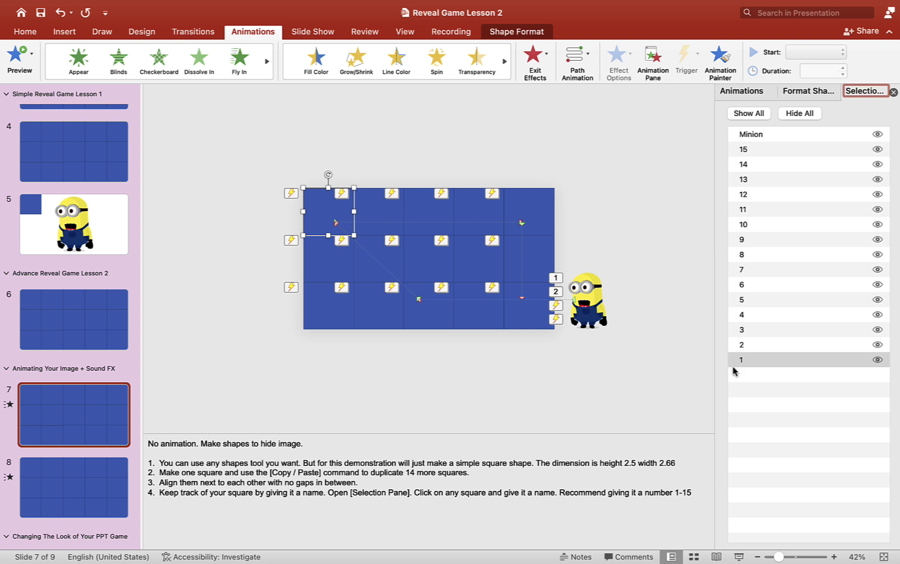
pyautogui.click(739, 93)
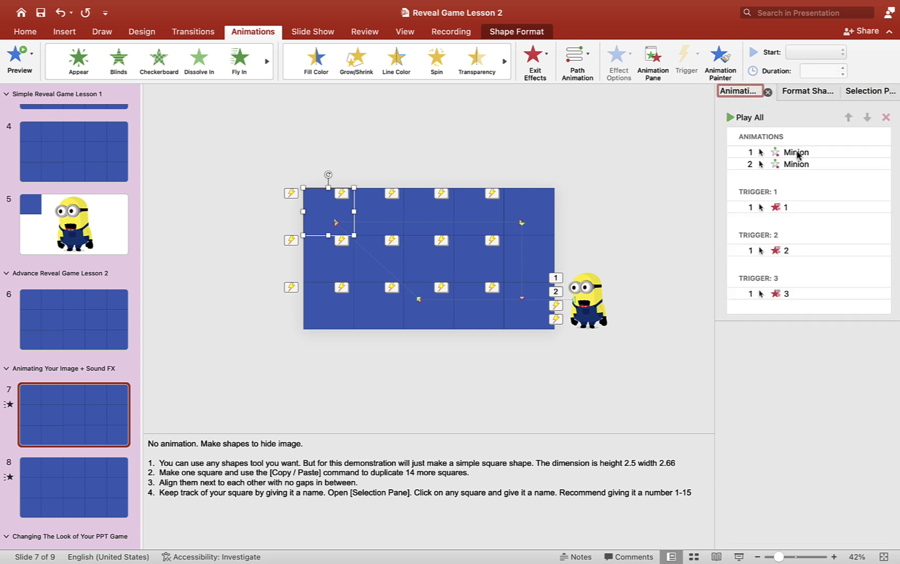
pyautogui.click(796, 152)
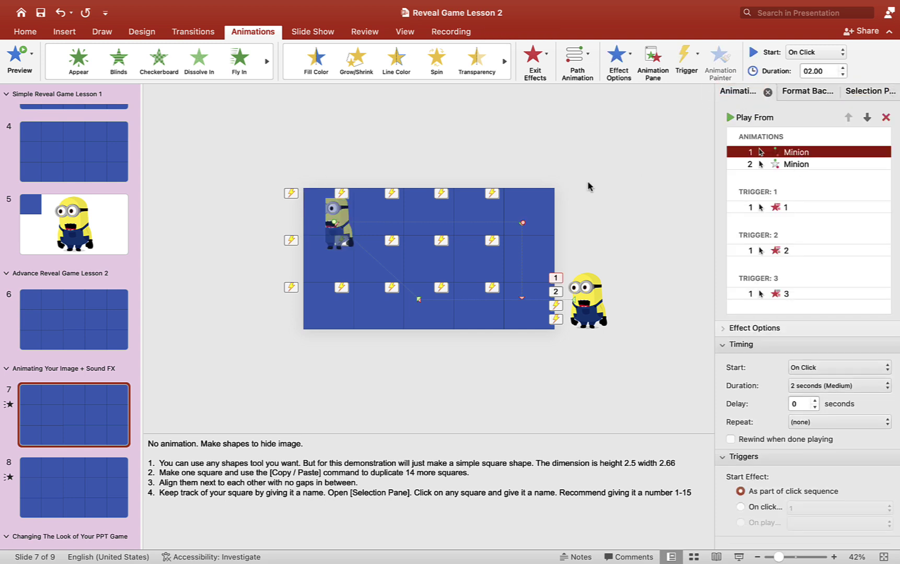
pyautogui.click(787, 166)
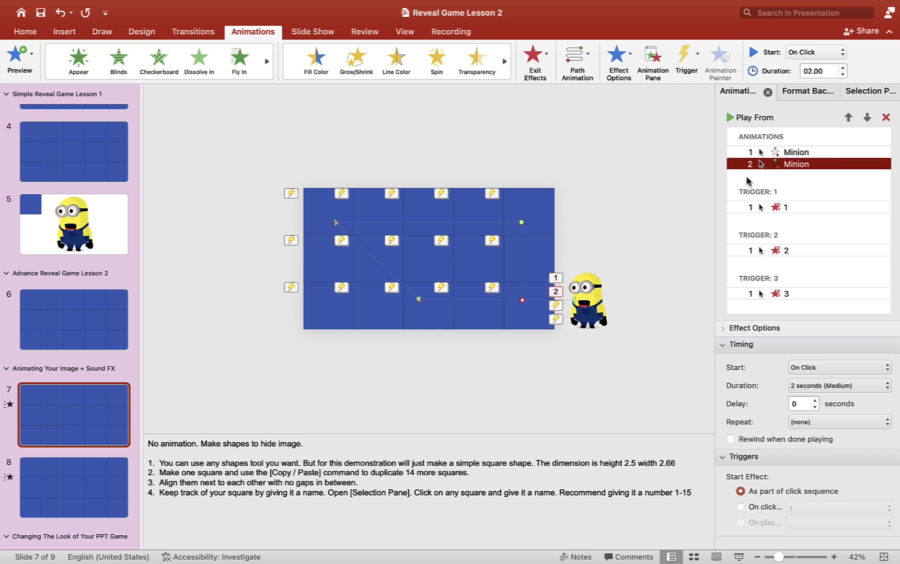
pyautogui.moveTo(790, 156); pyautogui.dragTo(796, 169)
pyautogui.keyDown('shift'); pyautogui.click(797, 166); pyautogui.keyUp('shift')
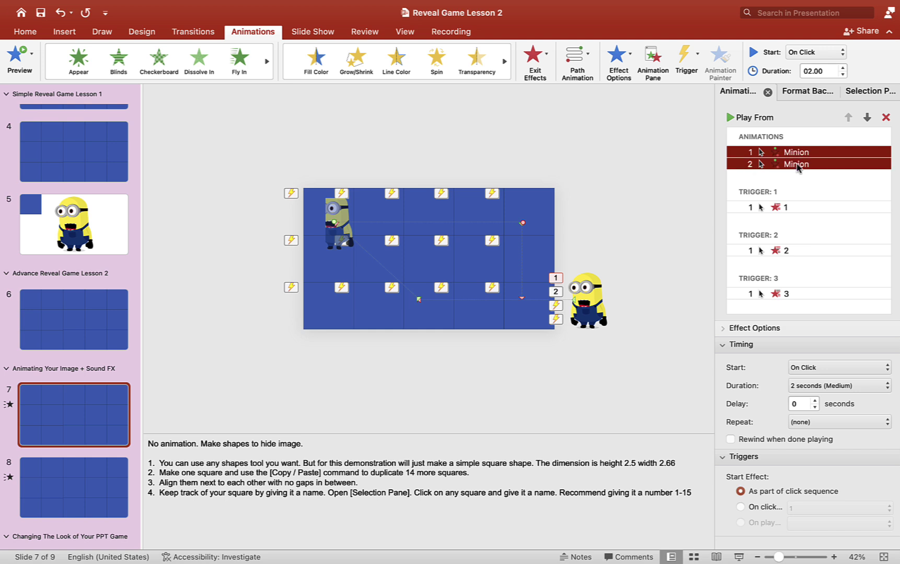
pyautogui.moveTo(801, 165); pyautogui.dragTo(798, 215)
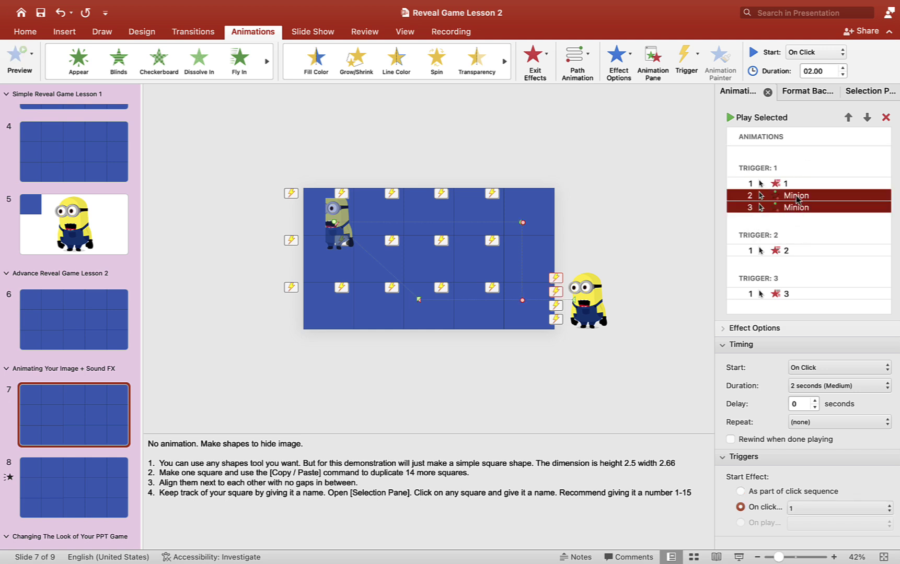
# - Set the first Minion path to start With Previous, keeping its 2-second duration
pyautogui.click(861, 367)
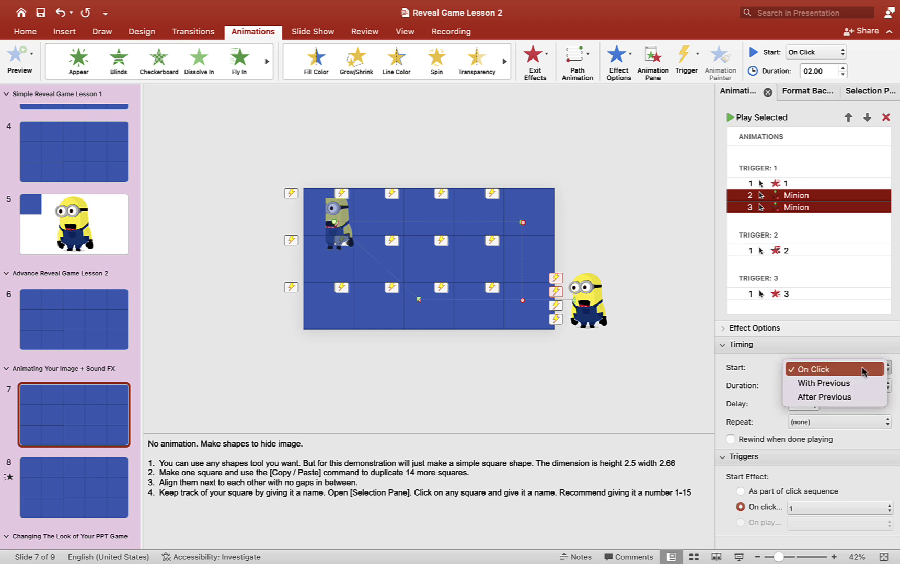
pyautogui.click(792, 199)
pyautogui.click(788, 199)
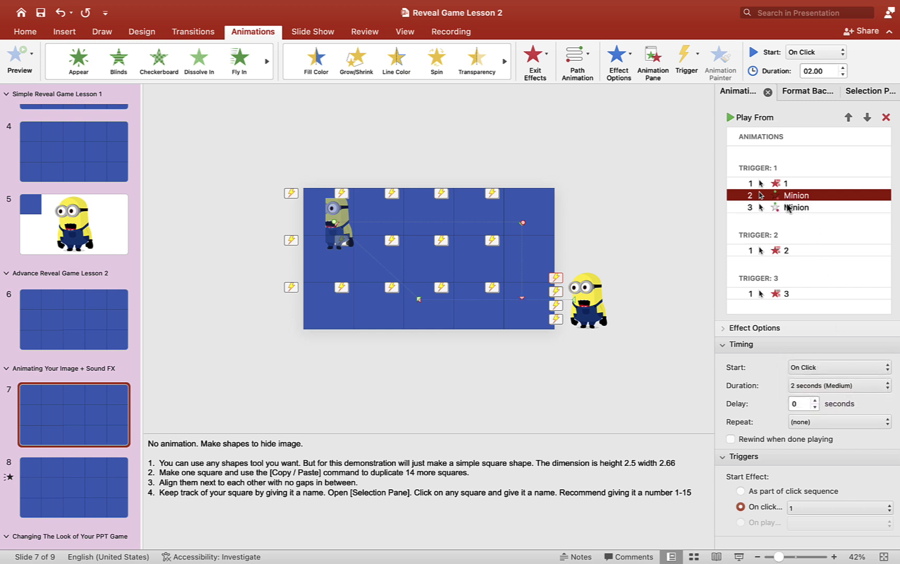
pyautogui.click(862, 368)
pyautogui.click(823, 384)
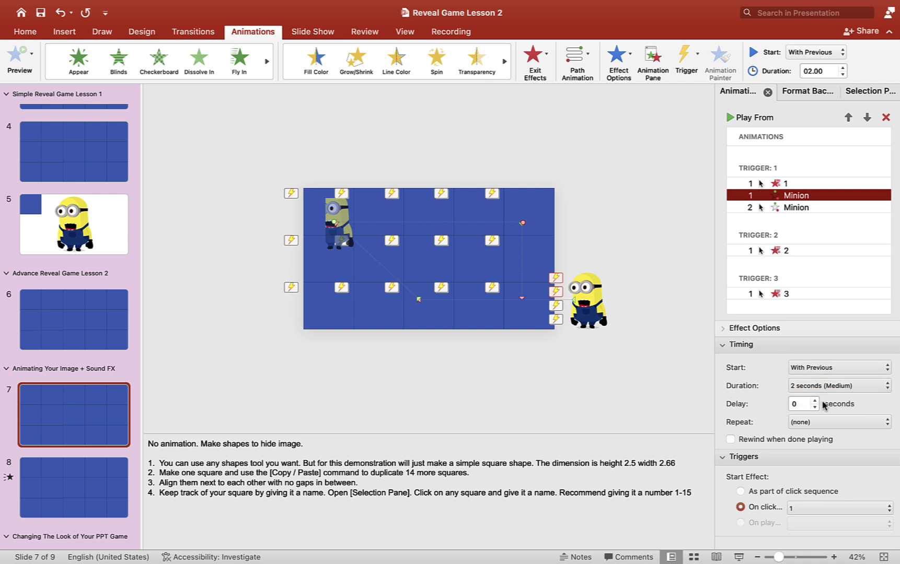
pyautogui.click(849, 387)
pyautogui.click(778, 238)
# - Set the second Minion path to After Previous with a 0.5-second duration
pyautogui.click(784, 208)
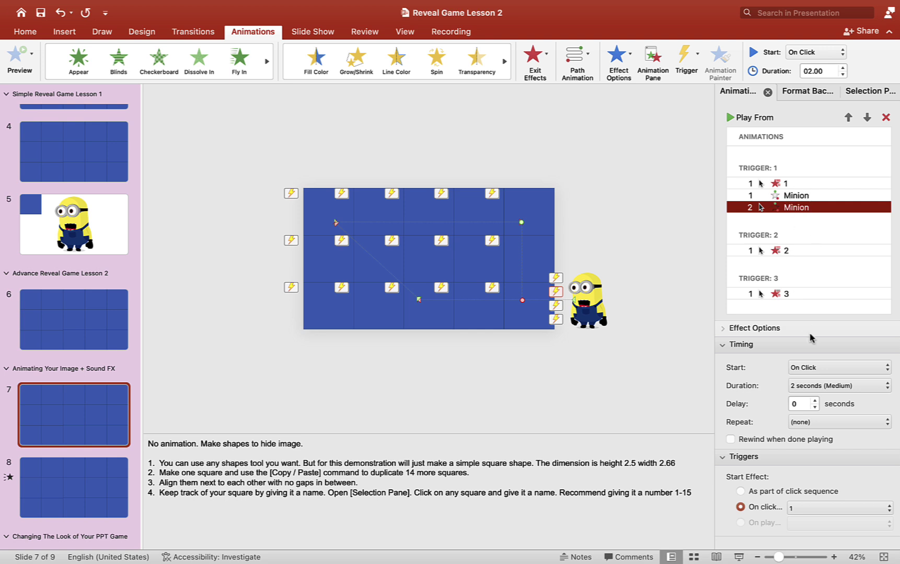
pyautogui.click(830, 368)
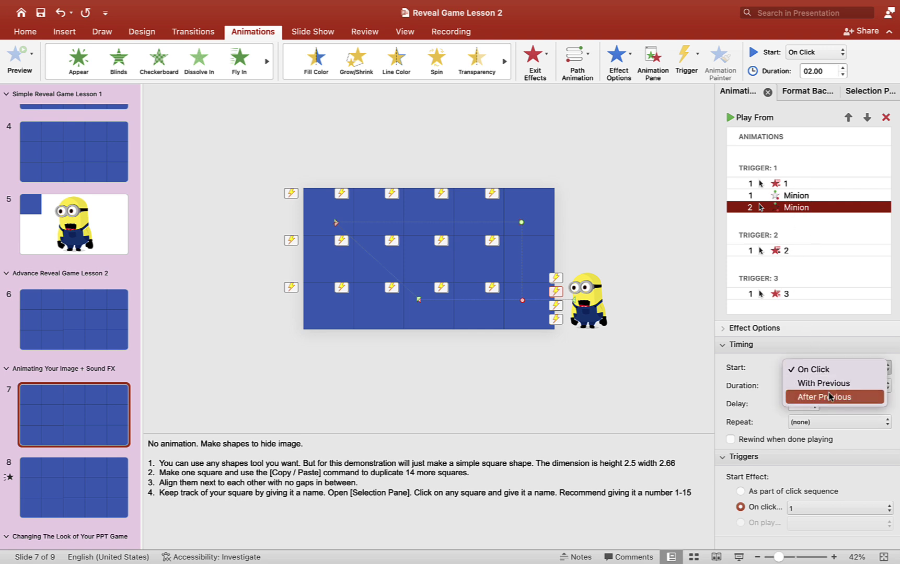
pyautogui.click(830, 397)
pyautogui.click(836, 385)
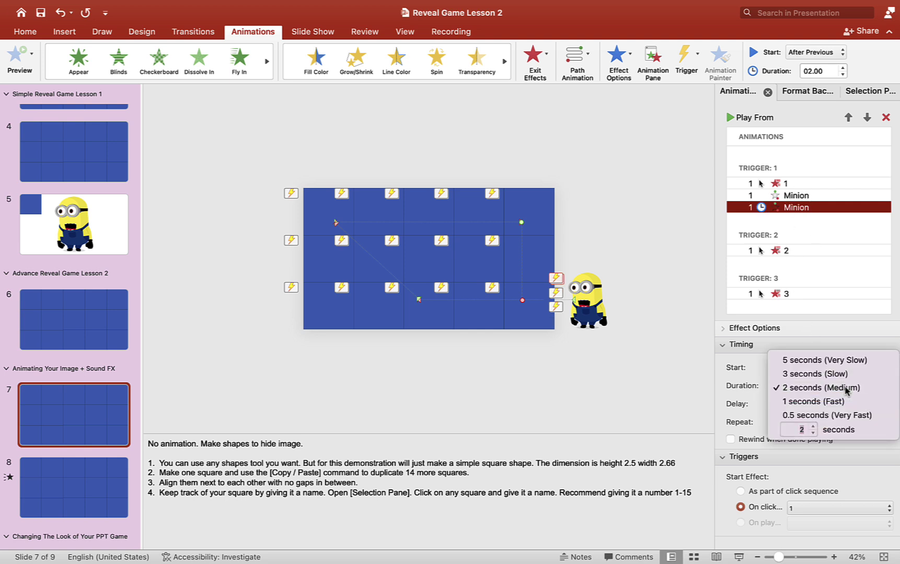
pyautogui.click(827, 416)
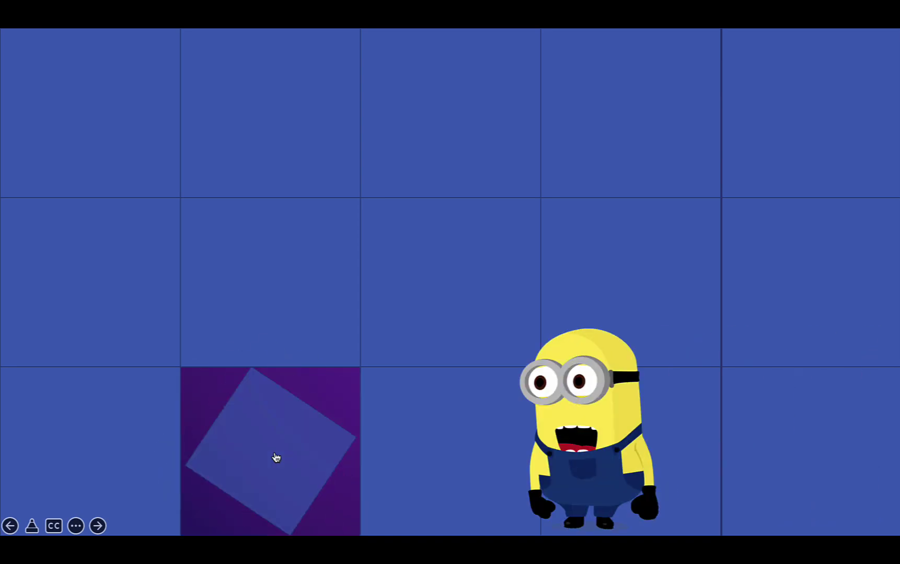
pyautogui.click(496, 461)
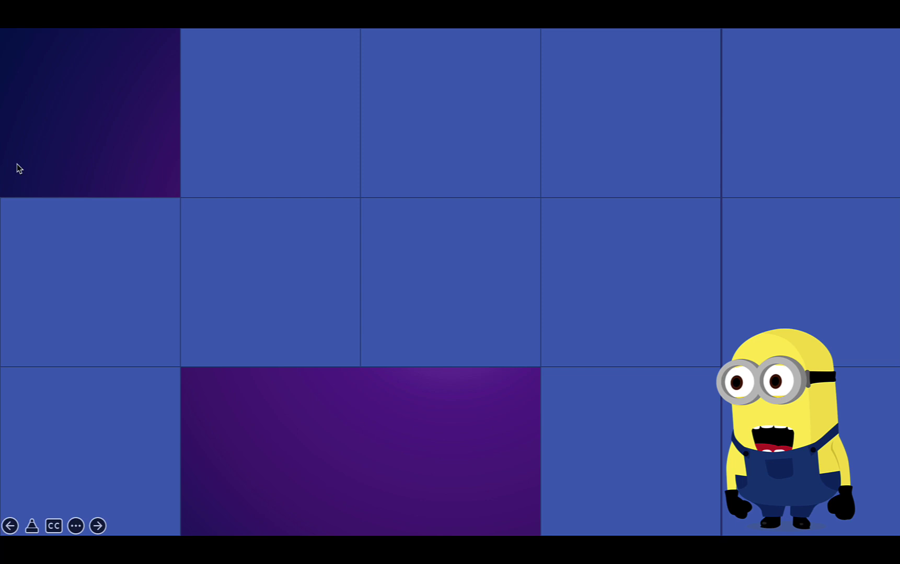
pyautogui.press('Escape')
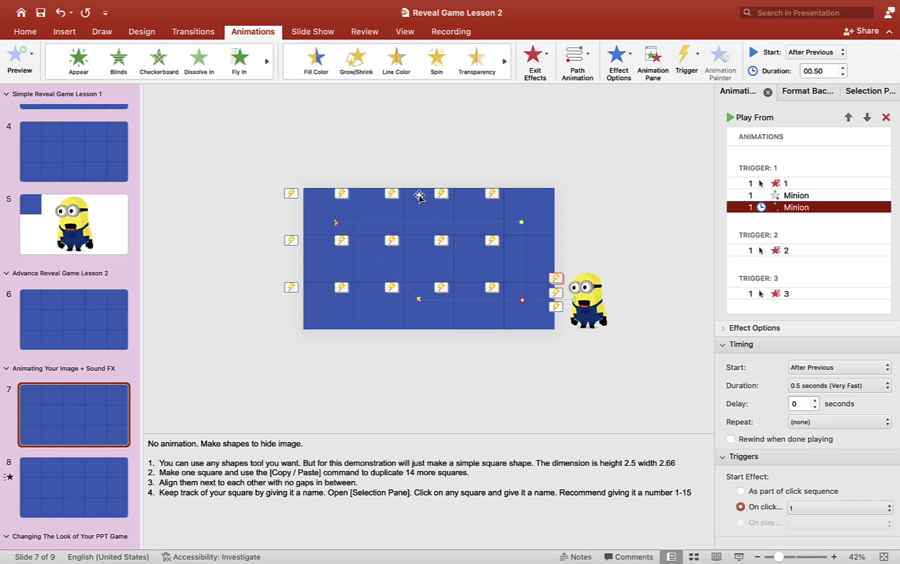
# - Use Send to Back to layer the Minion picture behind all fifteen squares
pyautogui.click(589, 291)
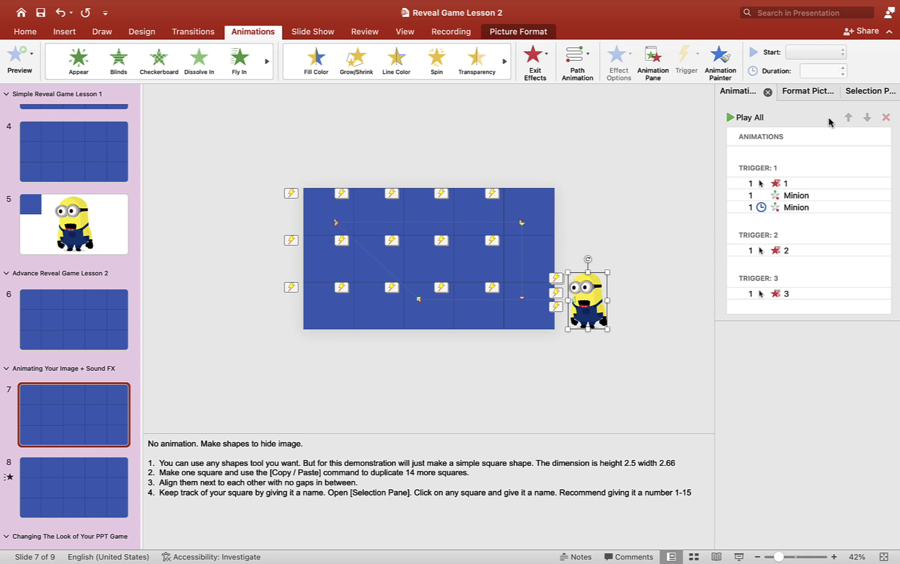
pyautogui.click(532, 35)
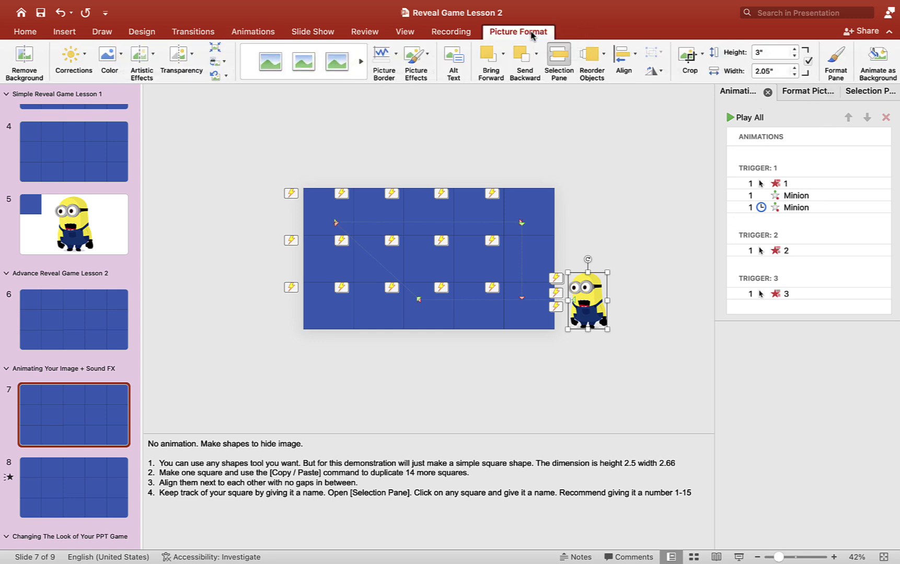
pyautogui.click(859, 92)
pyautogui.click(752, 137)
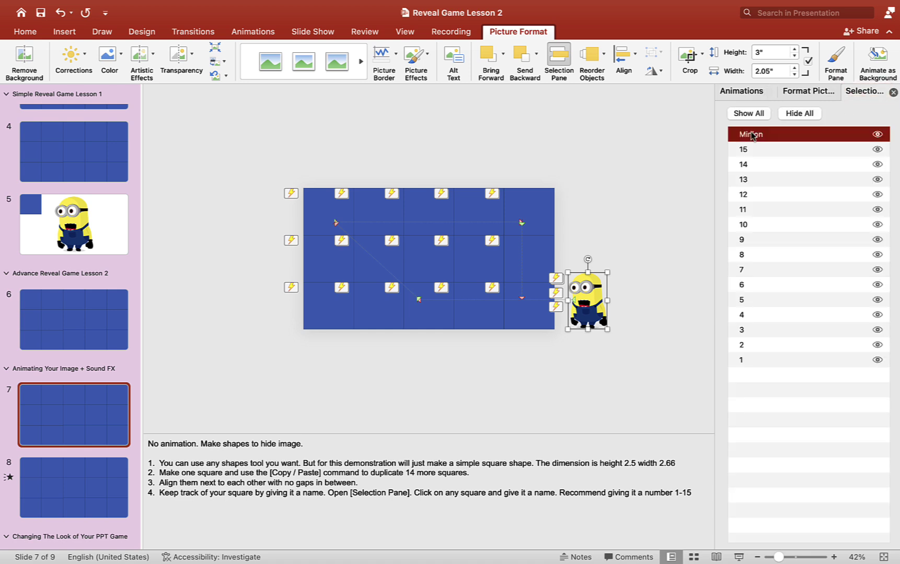
pyautogui.moveTo(752, 136)
pyautogui.mouseDown()
pyautogui.moveTo(744, 366)
pyautogui.moveTo(747, 175)
pyautogui.moveTo(762, 134)
pyautogui.mouseUp()
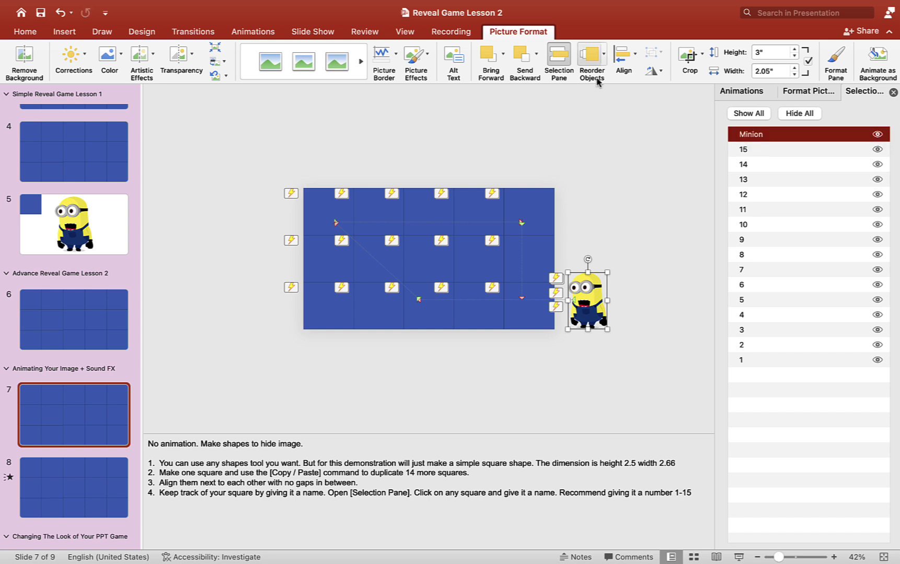
pyautogui.click(536, 59)
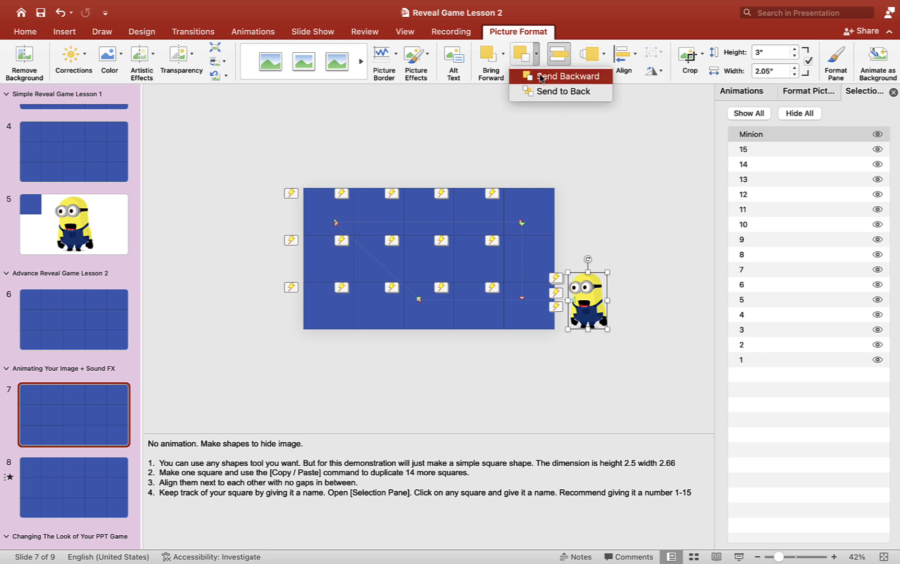
pyautogui.click(553, 93)
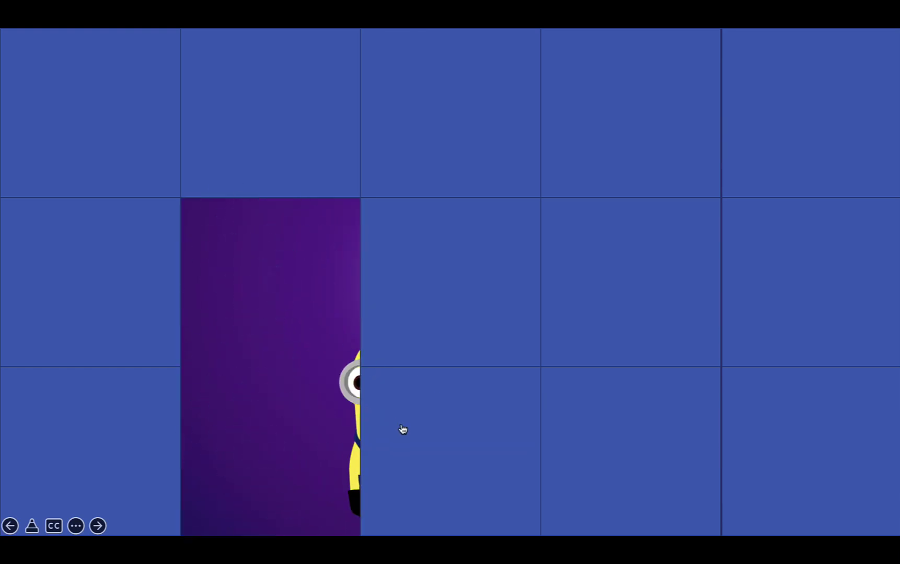
# - In the slide show, clear the bottom-middle, bottom-right and column-4 bottom squares to reveal the Minion
pyautogui.click(402, 429)
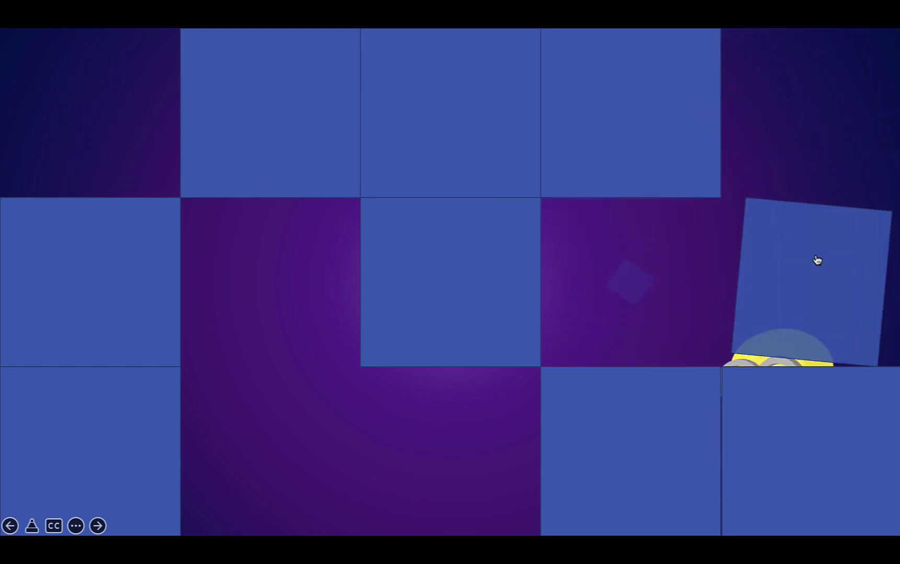
pyautogui.click(808, 438)
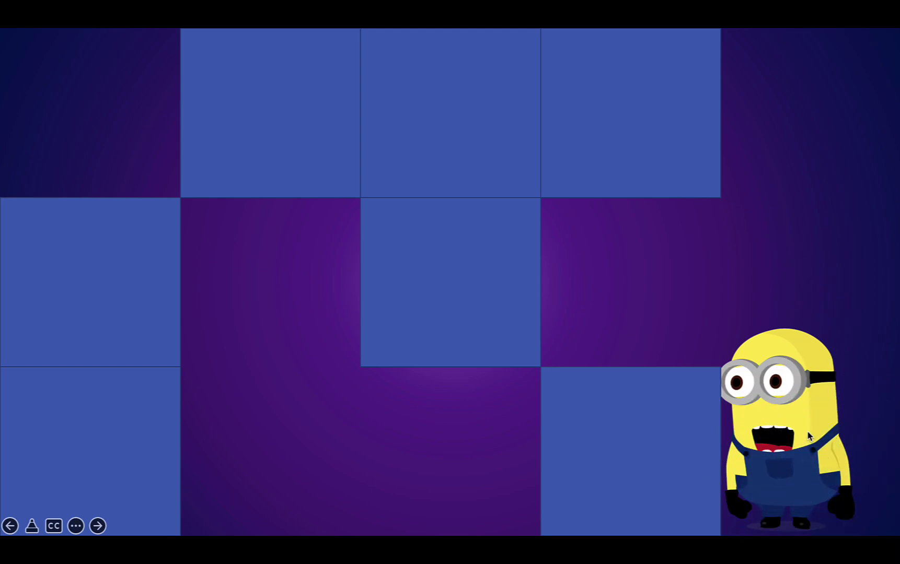
pyautogui.click(664, 448)
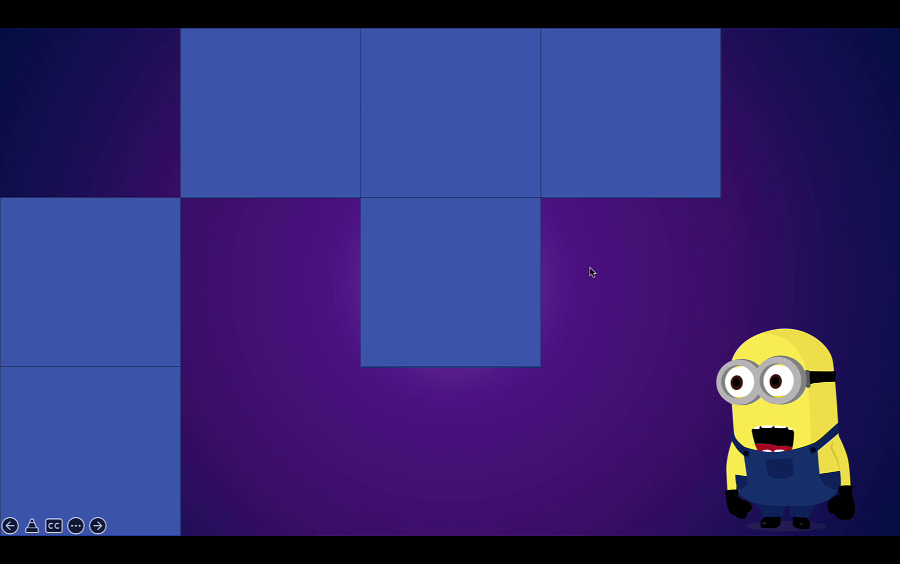
# - End the show, look over slides 9 and 6 with the Animation Pane, then return to slide 7
pyautogui.press('Escape')
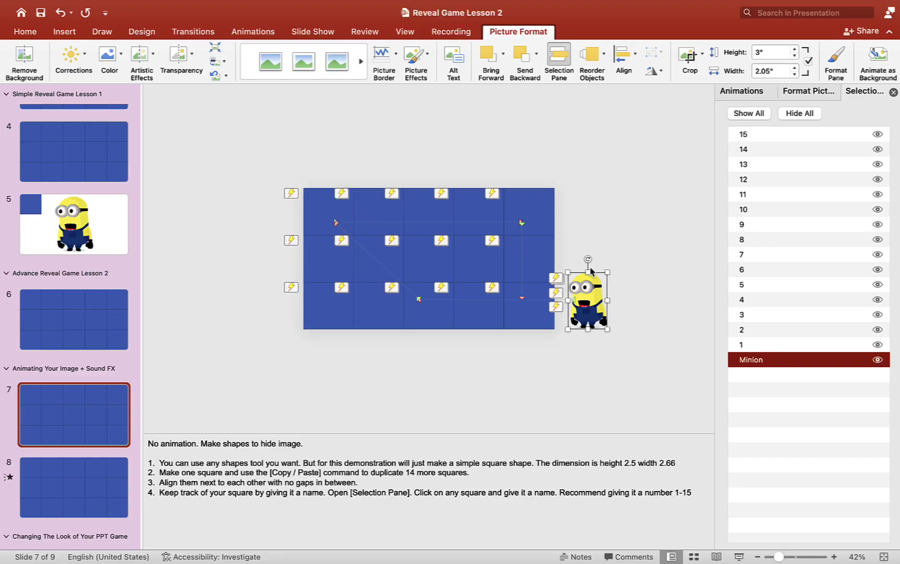
pyautogui.click(529, 401)
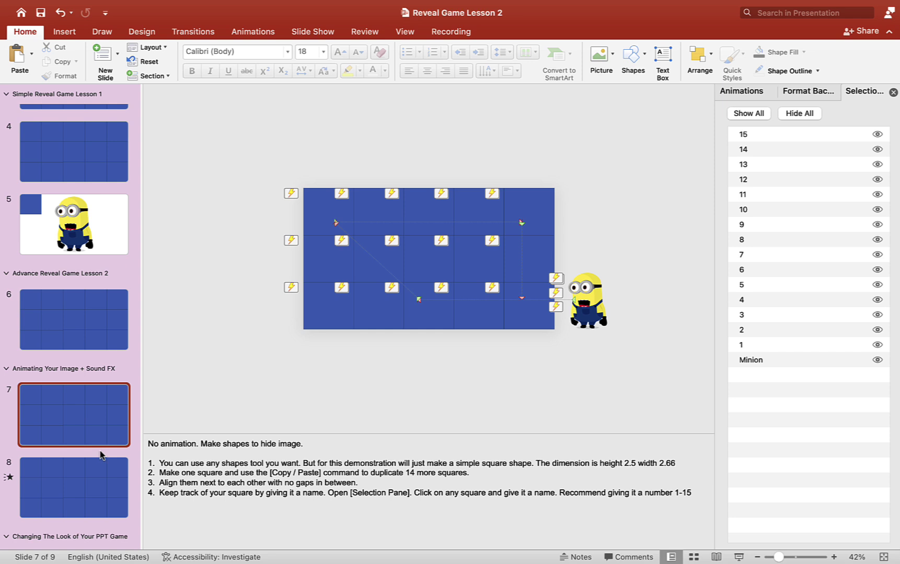
pyautogui.scroll(-3, 100, 452)
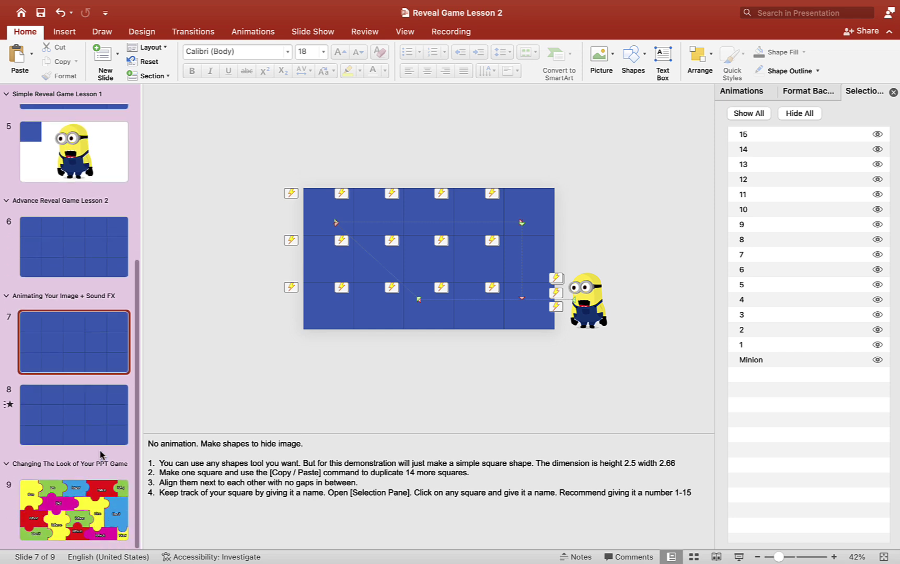
pyautogui.click(97, 503)
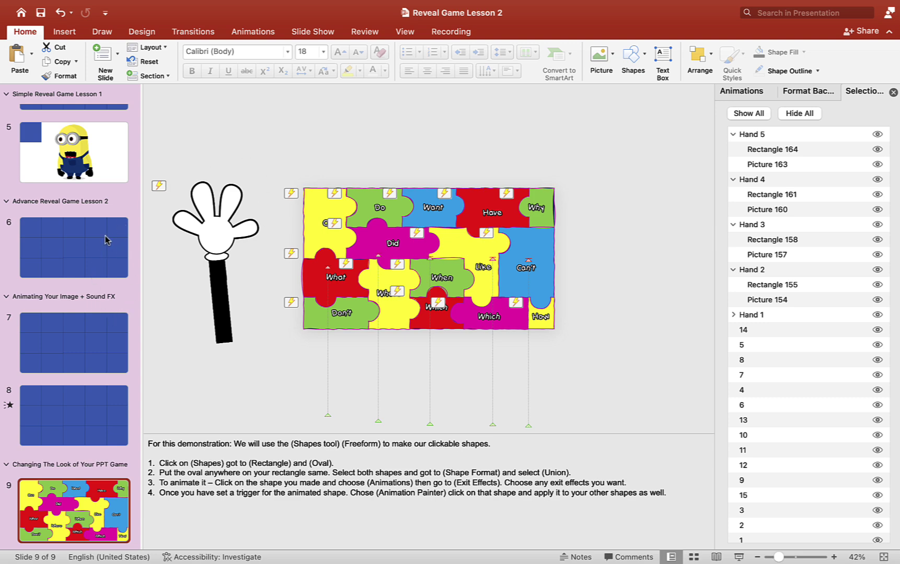
pyautogui.click(94, 265)
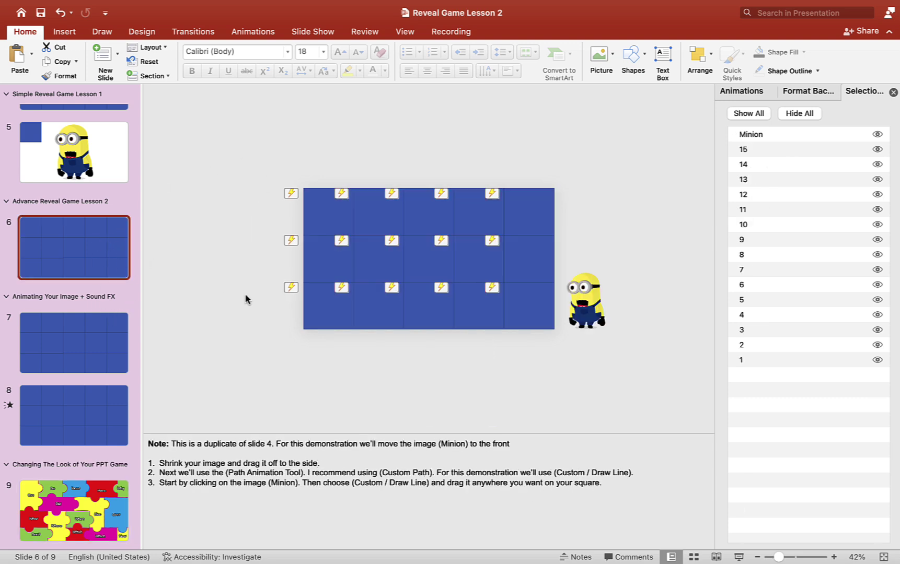
pyautogui.click(738, 91)
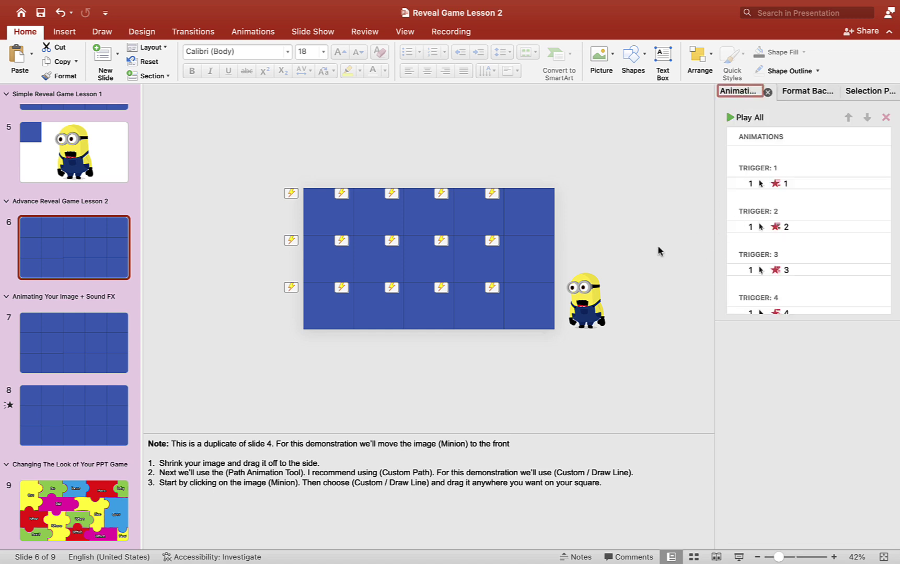
pyautogui.press('Down')
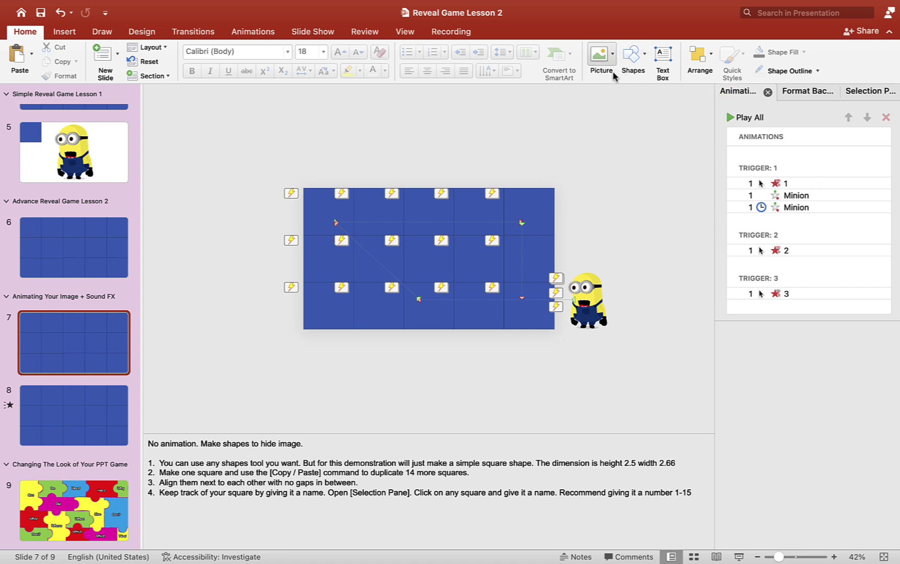
# - Choose Audio from File and select Cartoon High Pitch Laugh 10.mp3 in the Sound FX folder
pyautogui.click(71, 34)
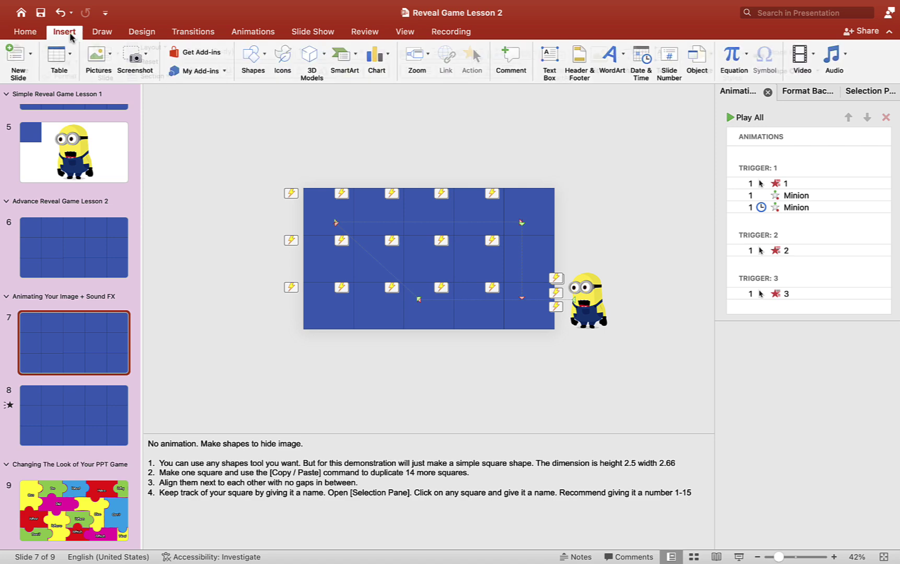
pyautogui.click(850, 57)
pyautogui.click(849, 93)
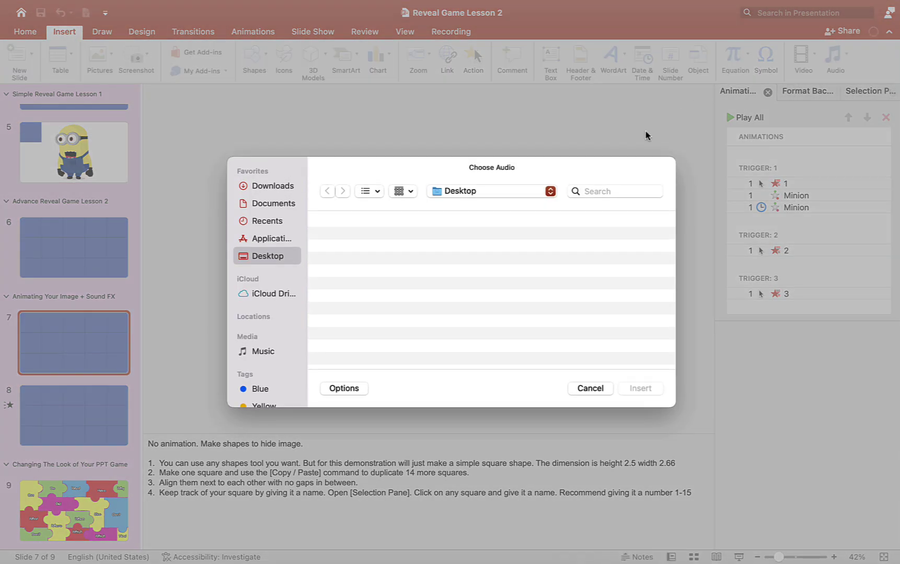
pyautogui.click(558, 195)
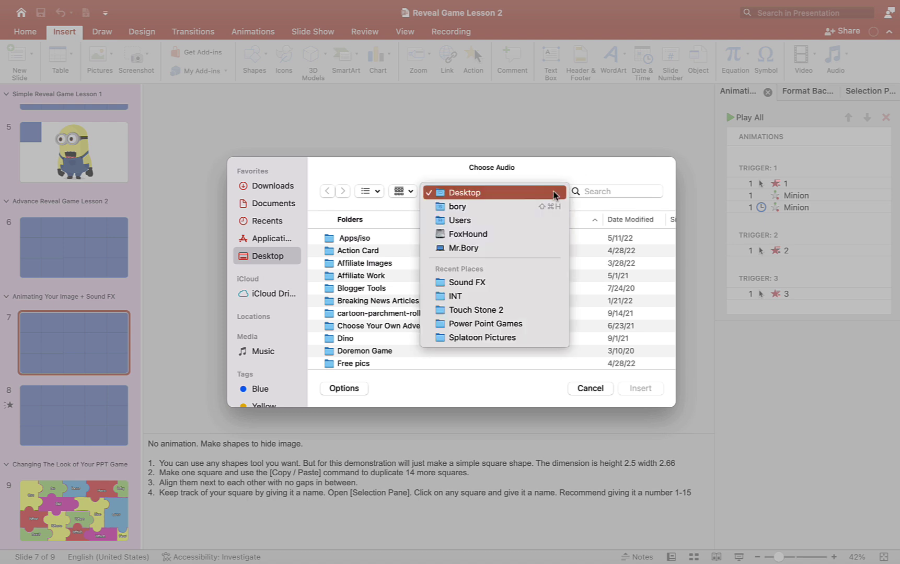
pyautogui.click(464, 282)
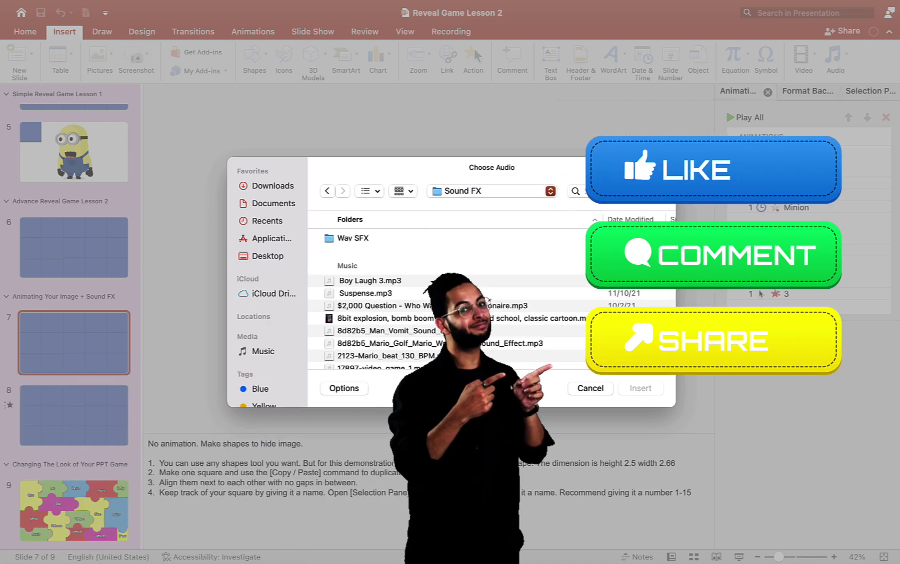
pyautogui.scroll(-15, 432, 307)
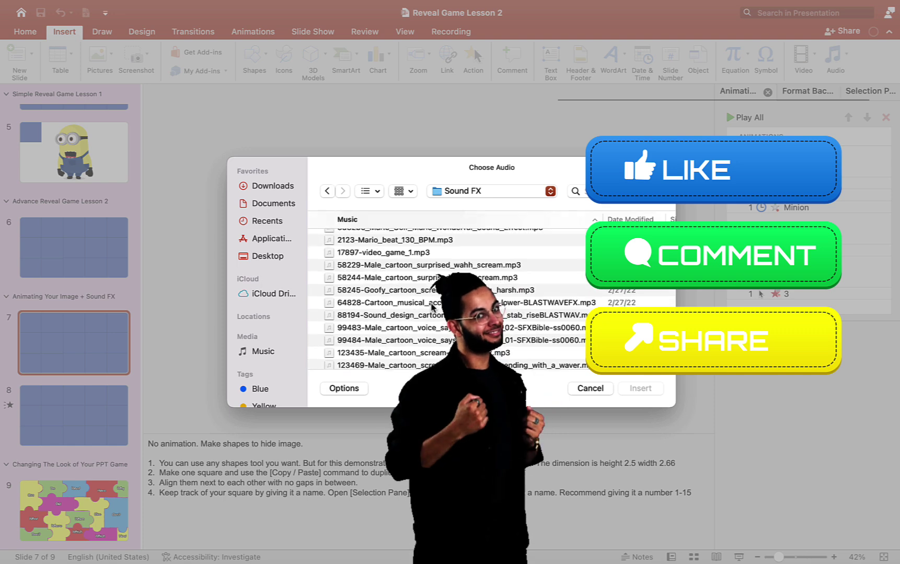
pyautogui.scroll(-10, 432, 307)
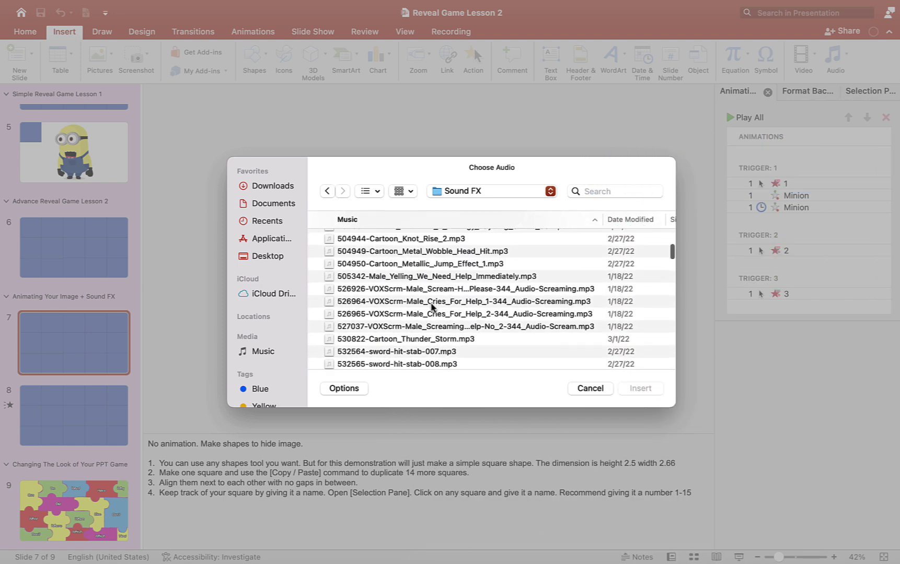
pyautogui.scroll(-8, 431, 307)
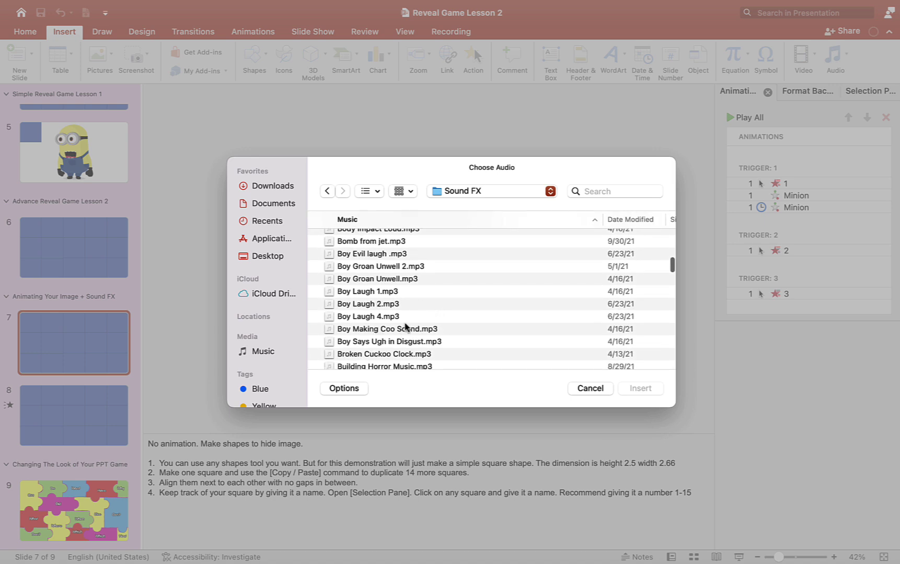
pyautogui.scroll(-10, 405, 327)
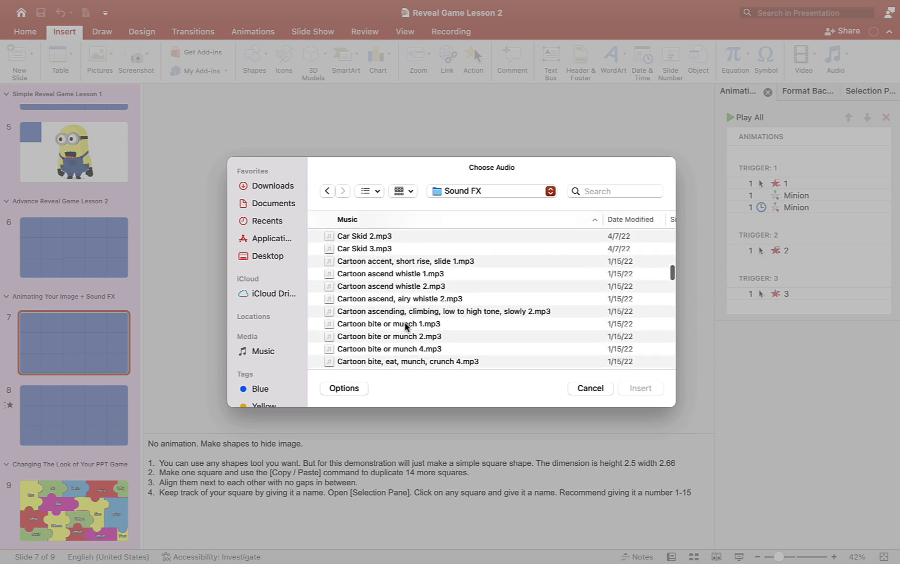
pyautogui.scroll(-10, 405, 326)
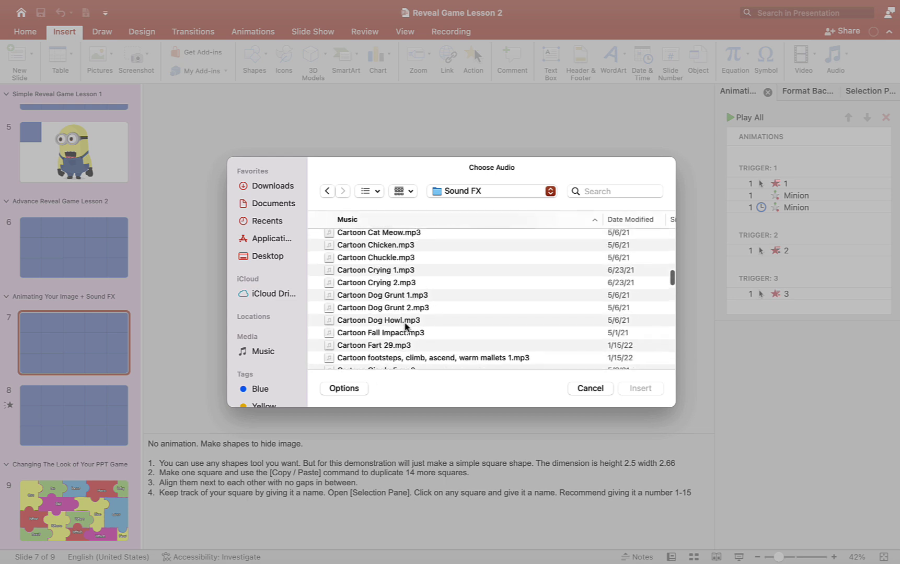
pyautogui.scroll(-8, 405, 326)
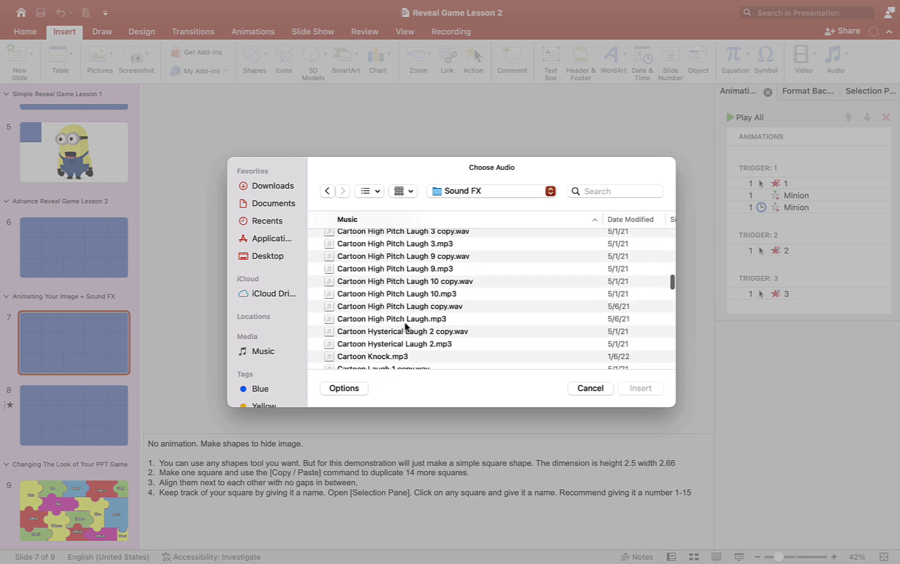
pyautogui.scroll(2, 408, 313)
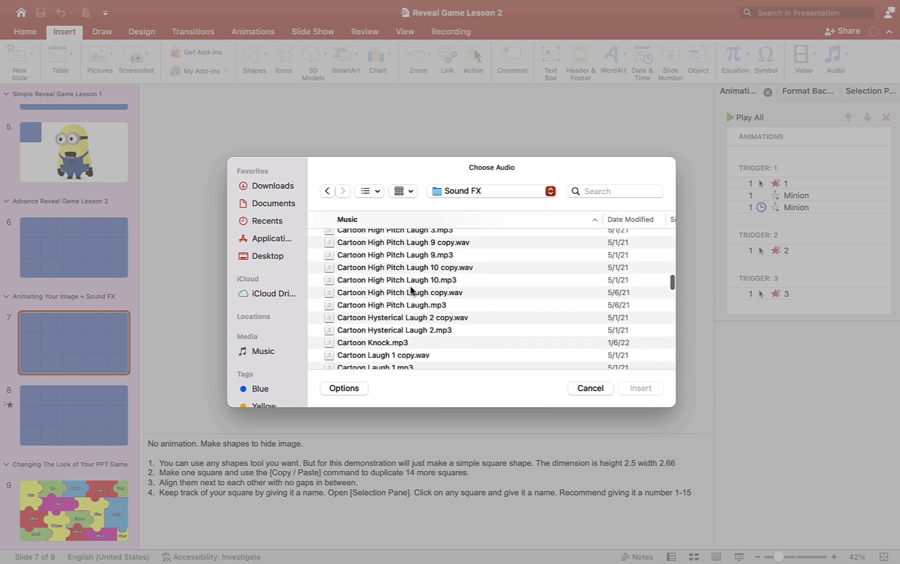
pyautogui.click(410, 283)
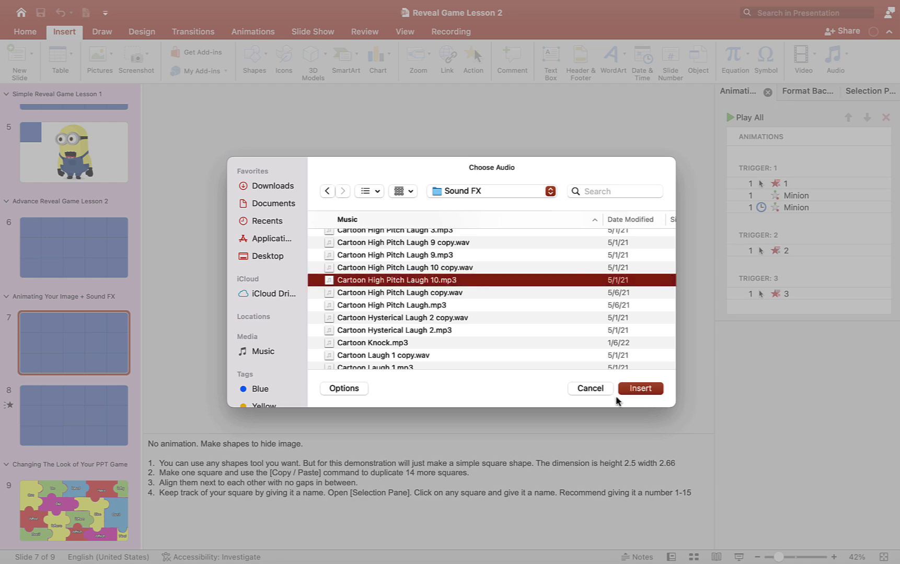
# - Insert the laugh sound above the grid's top-left and place it under Trigger 1, starting With Previous
pyautogui.click(641, 389)
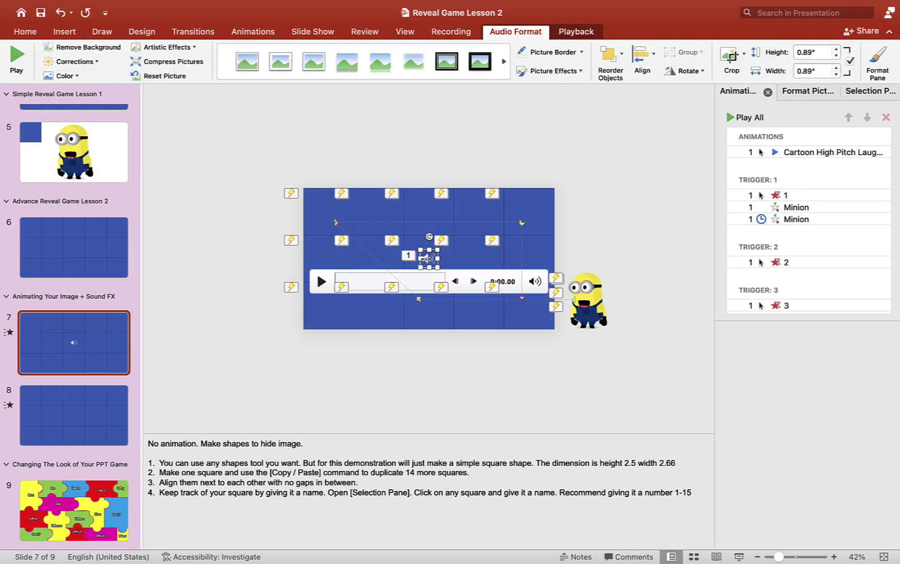
pyautogui.moveTo(427, 263); pyautogui.dragTo(311, 136)
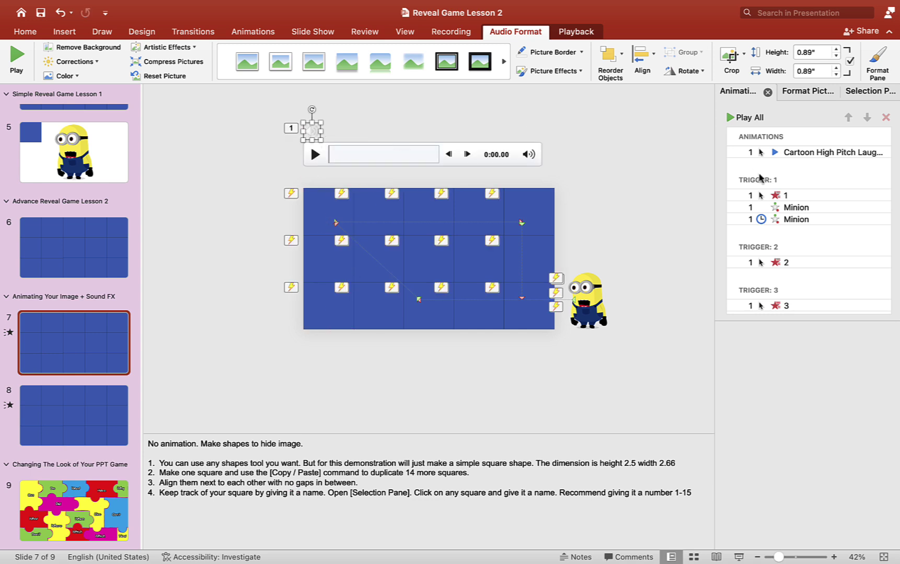
pyautogui.click(805, 155)
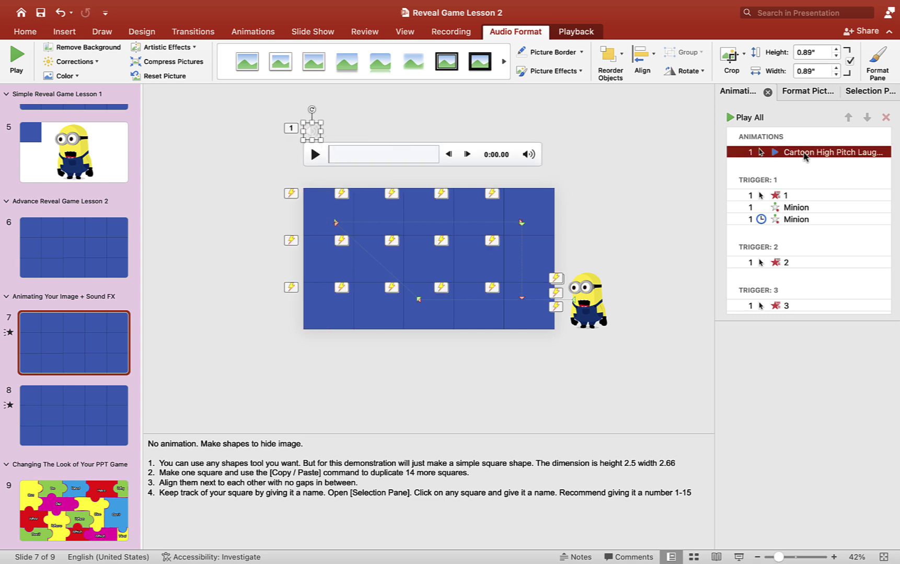
pyautogui.moveTo(803, 155); pyautogui.dragTo(795, 211)
pyautogui.click(854, 367)
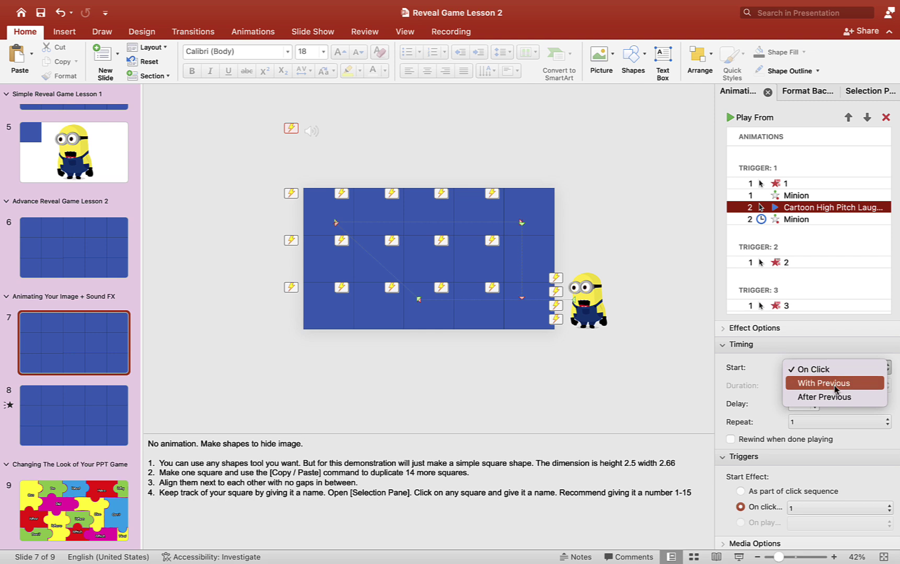
pyautogui.click(831, 381)
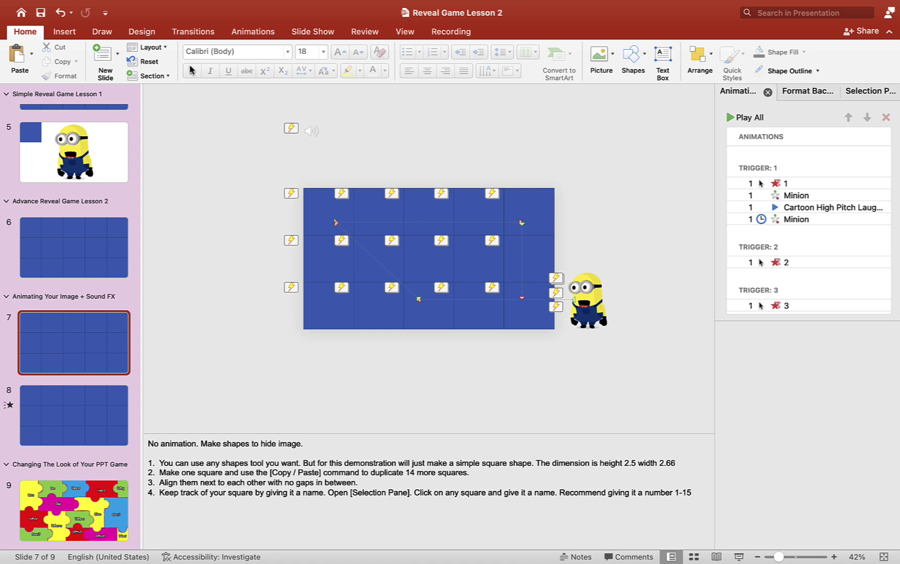
# - Paste two copies of the laugh sound icon onto the slide
pyautogui.click(311, 132)
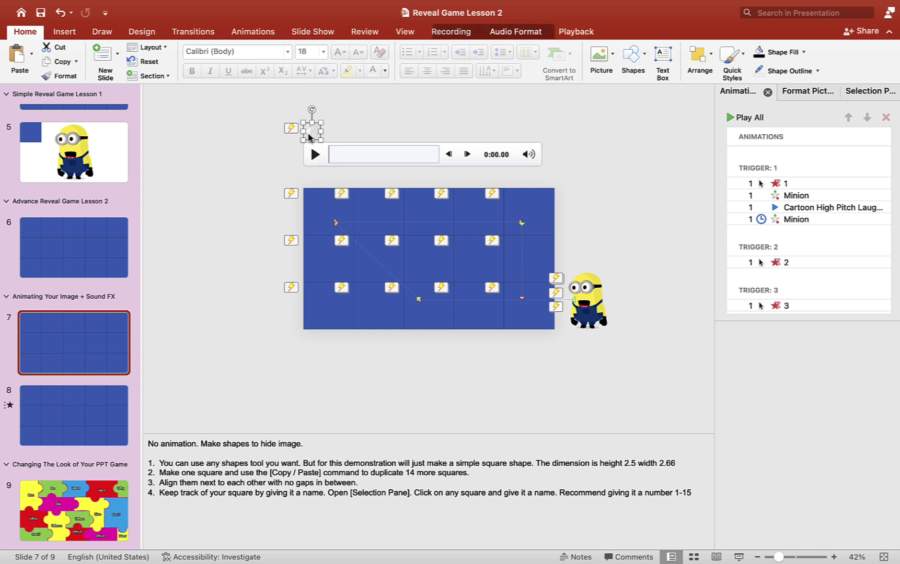
pyautogui.press('super+v')
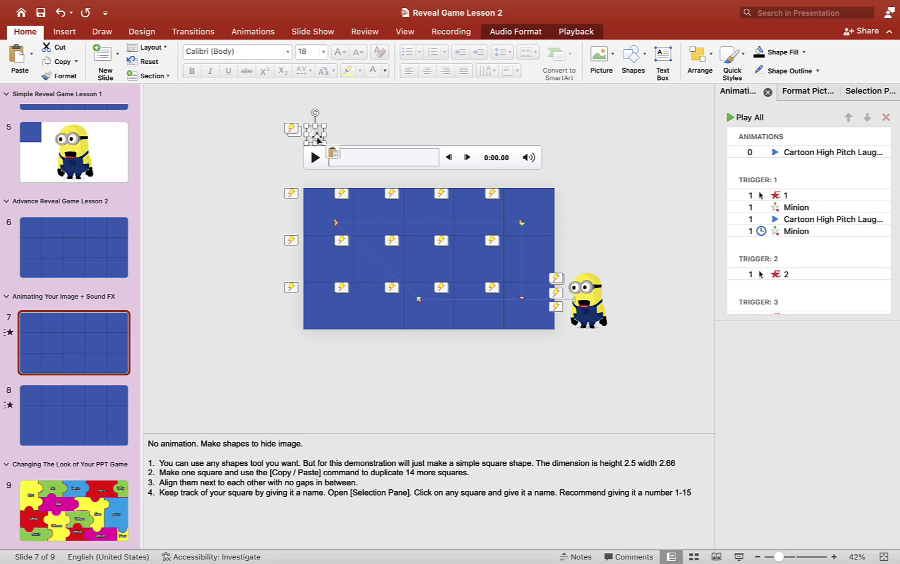
pyautogui.press('super+v')
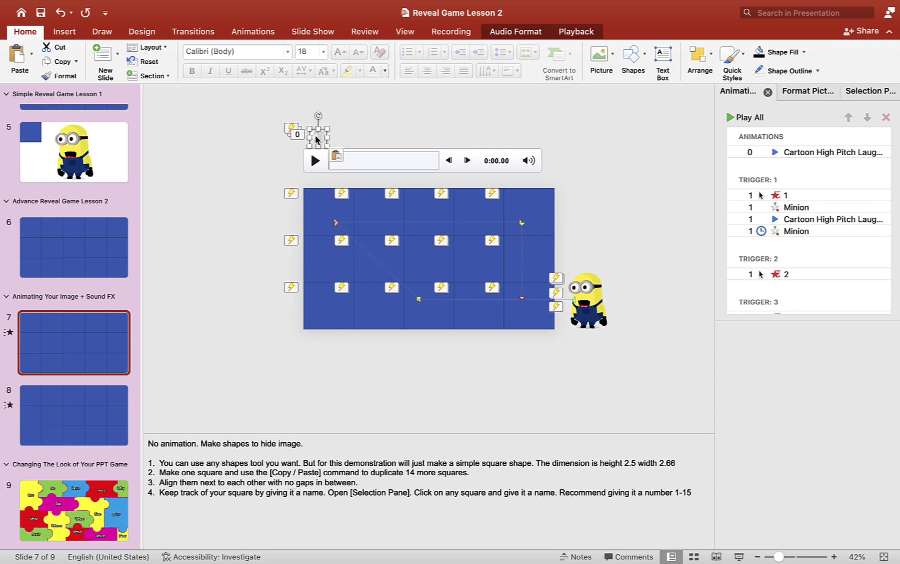
# - Move a copied laugh animation down the Animation Pane toward a later square's trigger
pyautogui.click(825, 166)
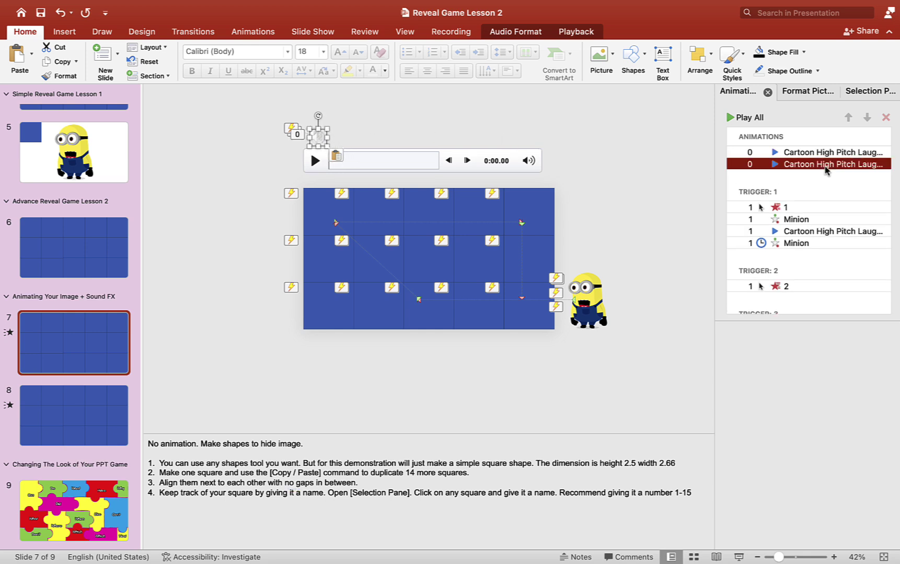
pyautogui.moveTo(816, 169); pyautogui.dragTo(813, 227)
pyautogui.keyDown('shift'); pyautogui.click(815, 153); pyautogui.keyUp('shift')
pyautogui.click(810, 167)
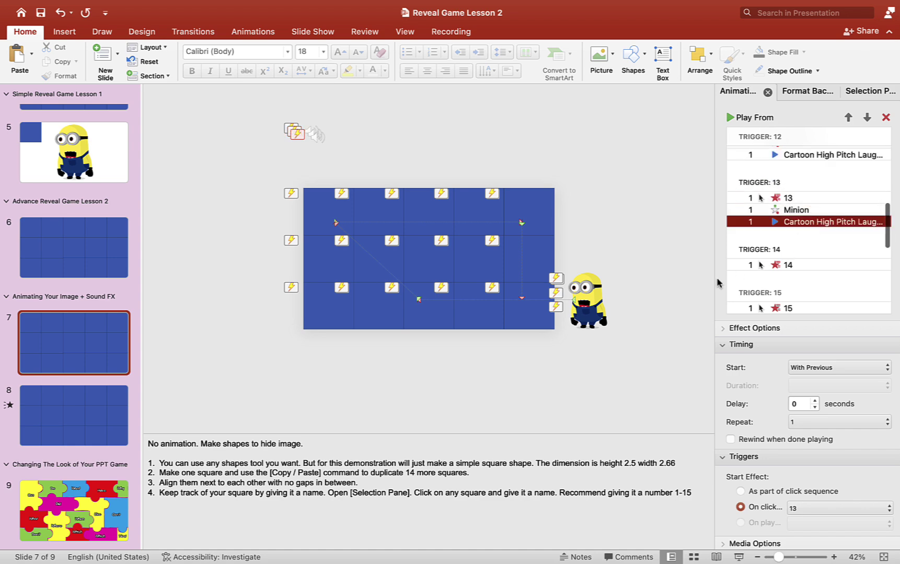
pyautogui.scroll(3, 819, 255)
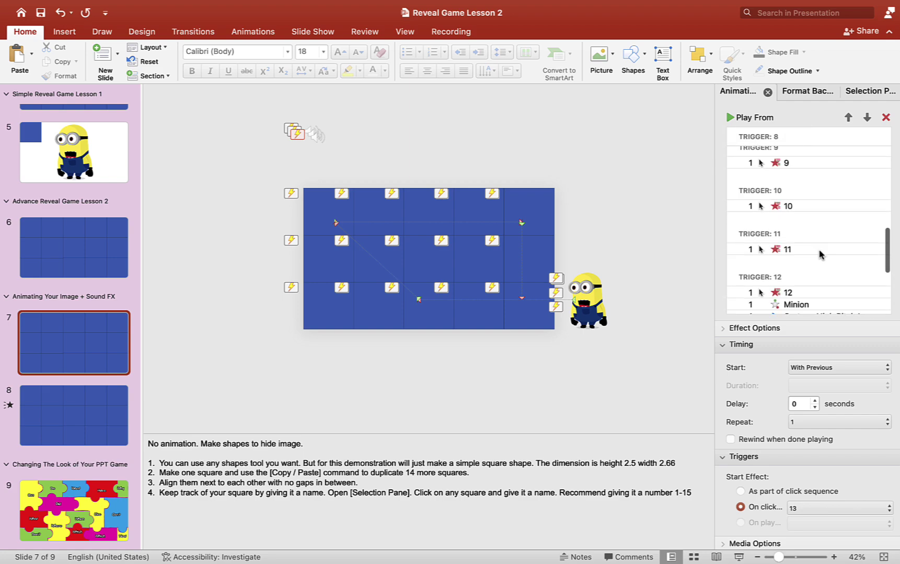
pyautogui.scroll(-5, 819, 254)
pyautogui.scroll(5, 819, 254)
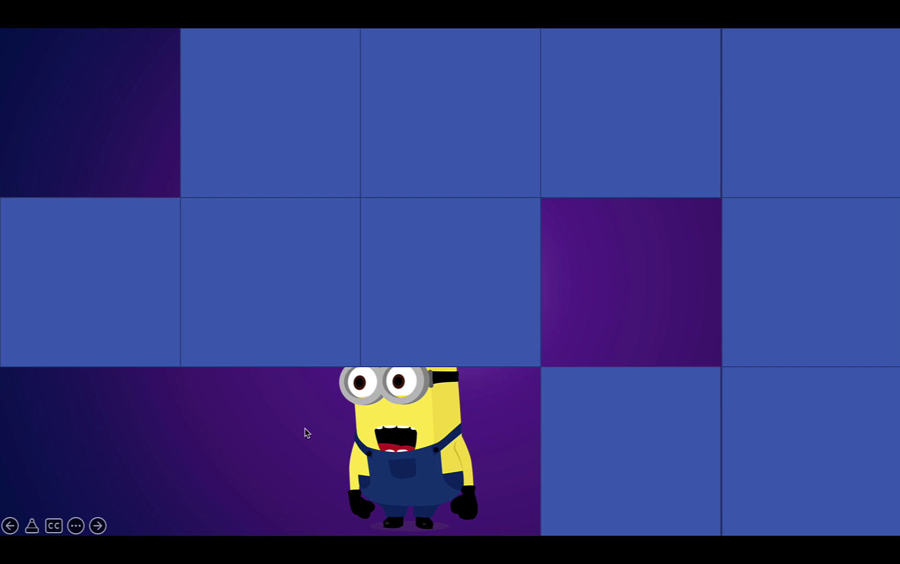
pyautogui.click(484, 302)
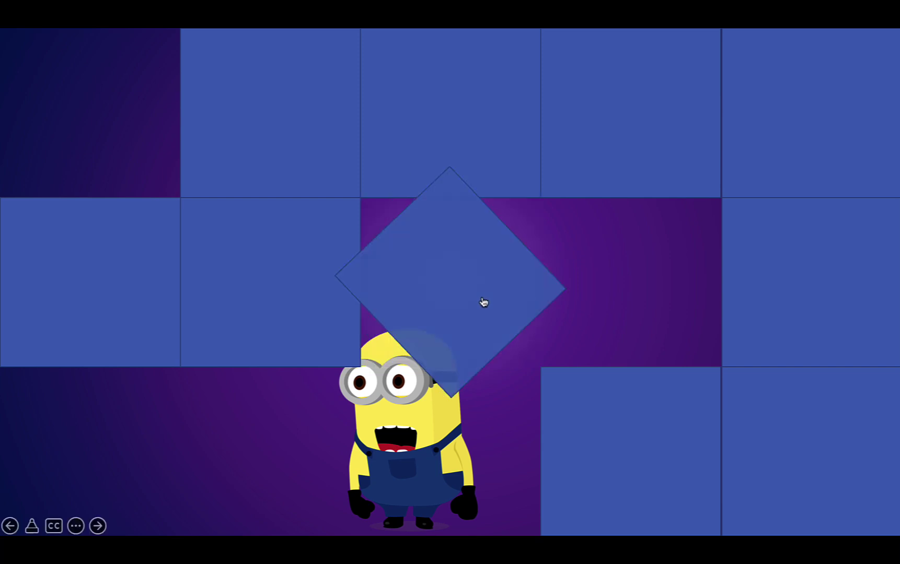
pyautogui.click(302, 312)
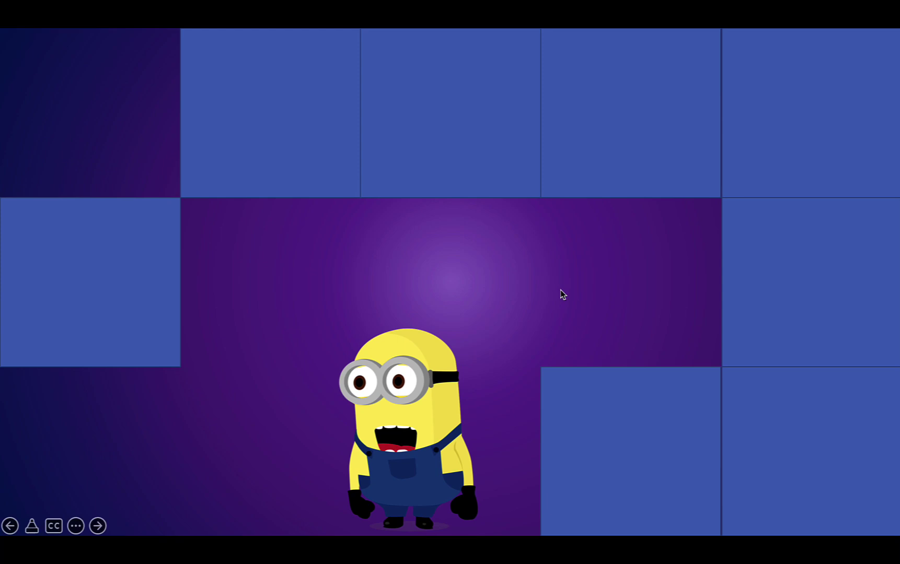
pyautogui.press('Escape')
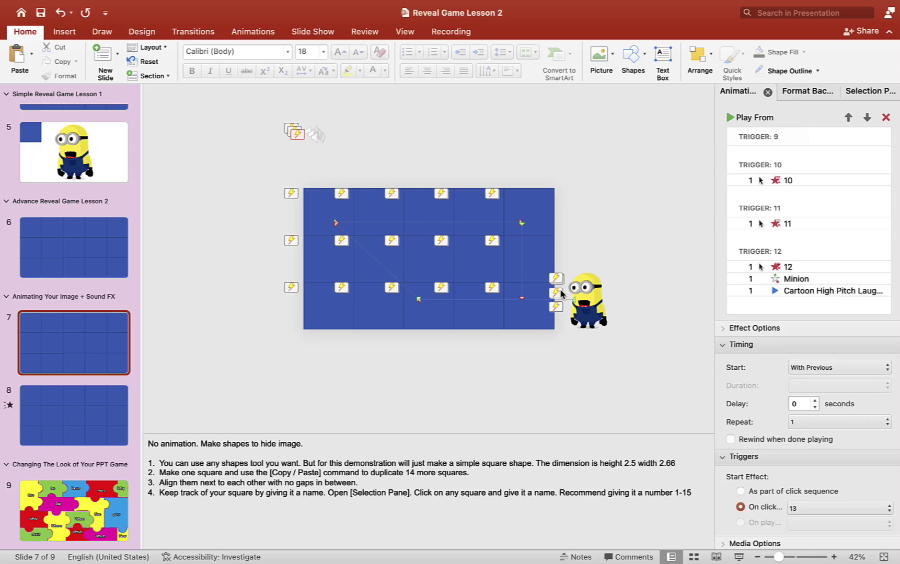
# - Switch to slide 9, the puzzle-piece reveal game showing the hand image
pyautogui.click(100, 496)
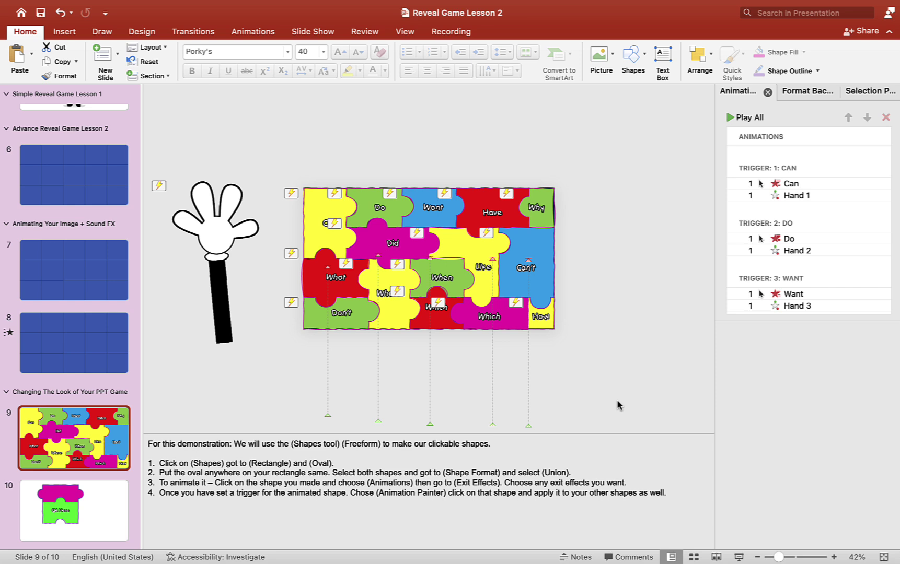